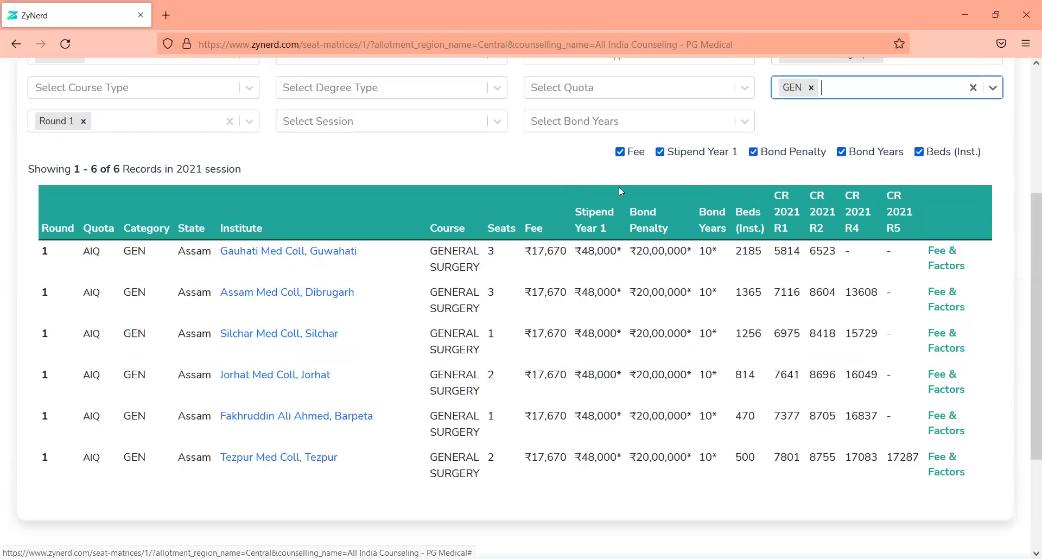
Step: Try filtering the Assam general surgery seats by 0 bond years, and clear that filter again
{"action": "left_click", "coordinate": [558, 184]}
{"action": "left_click", "coordinate": [568, 124]}
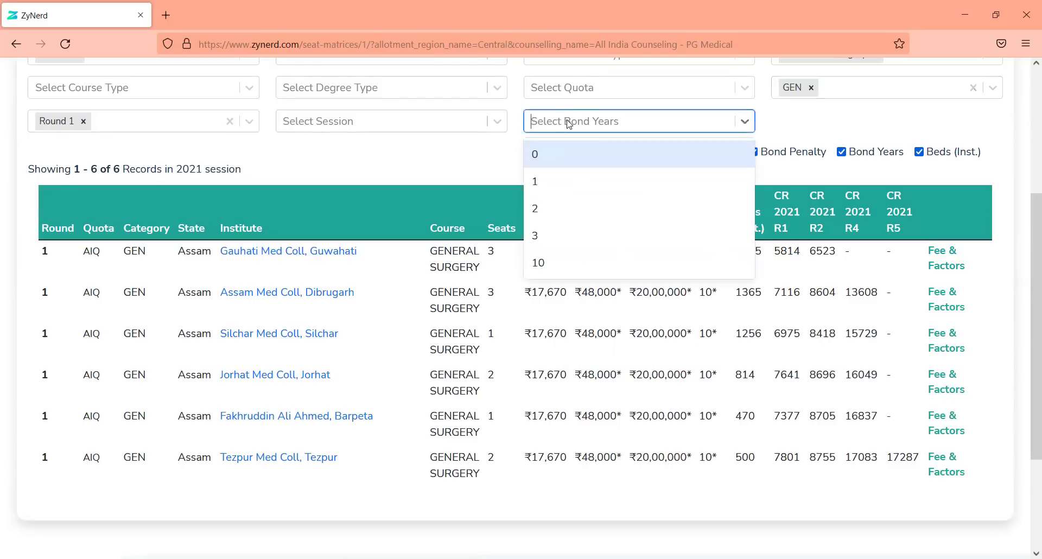
{"action": "key", "text": "Return"}
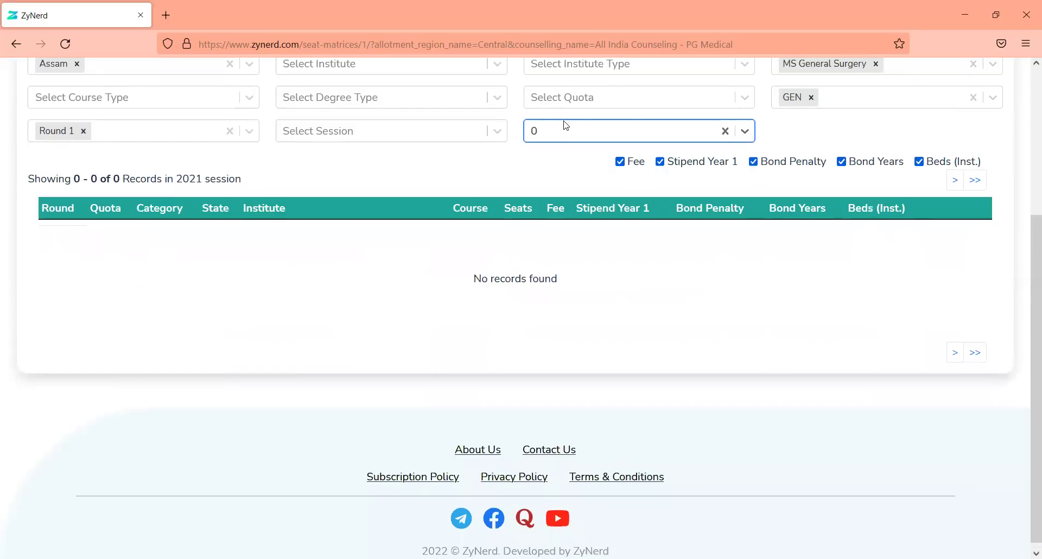
{"action": "left_click", "coordinate": [563, 134]}
{"action": "key", "text": "Down"}
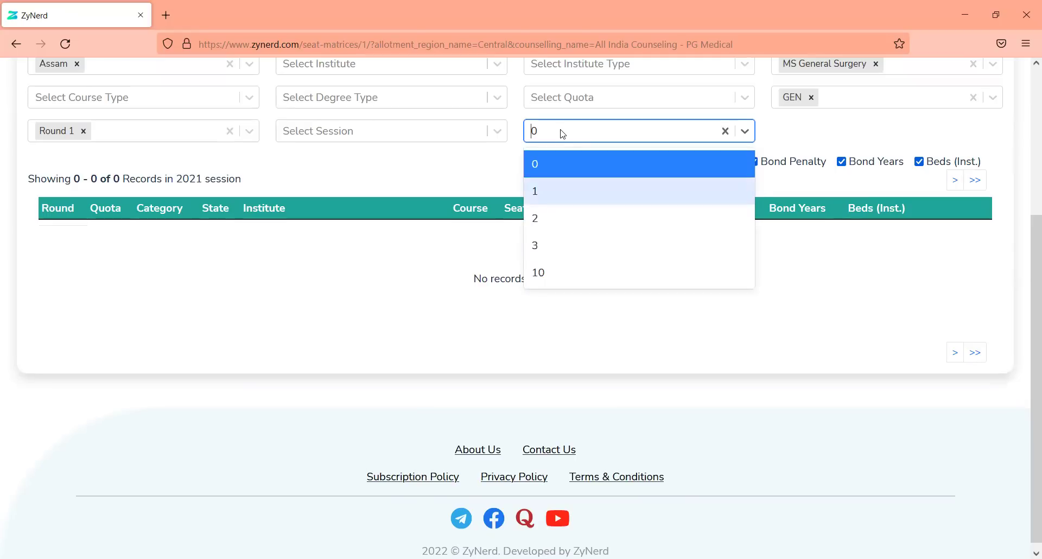
{"action": "key", "text": "BackSpace"}
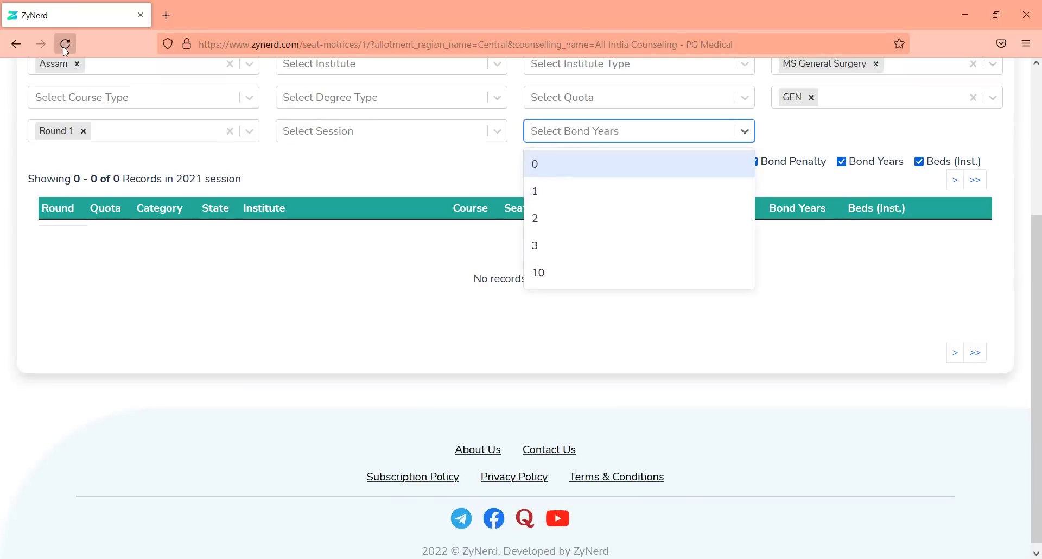
Step: Remove the Assam state filter, filter the seats by 0 bond years and look through the listed institutes
{"action": "left_click", "coordinate": [77, 64]}
{"action": "left_click", "coordinate": [550, 134]}
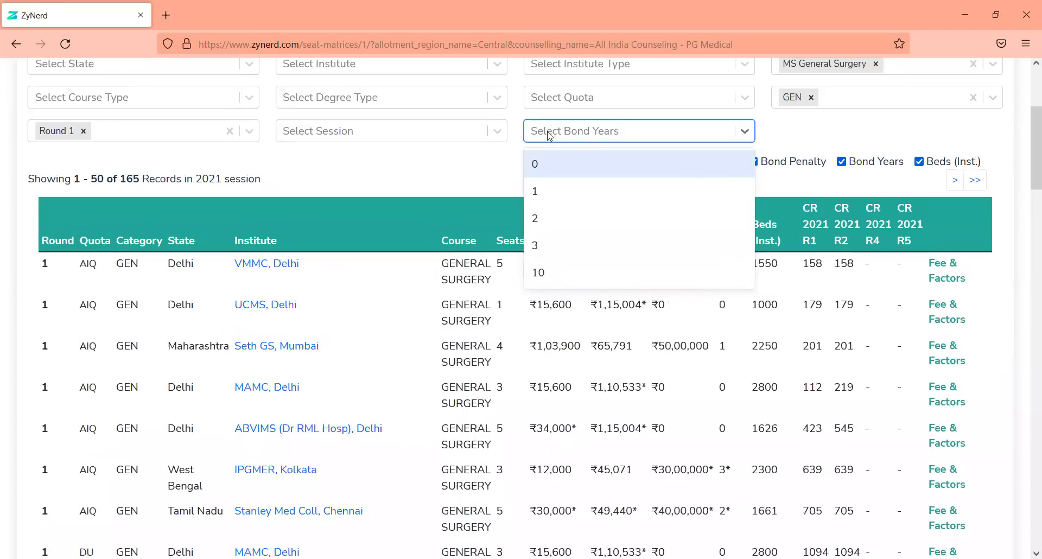
{"action": "left_click", "coordinate": [548, 164]}
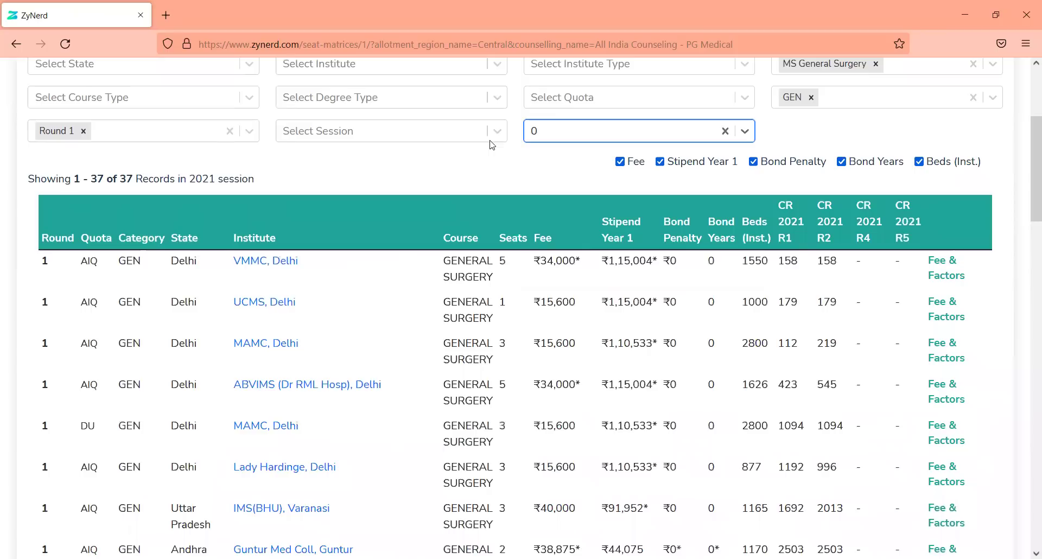
{"action": "left_click", "coordinate": [466, 163]}
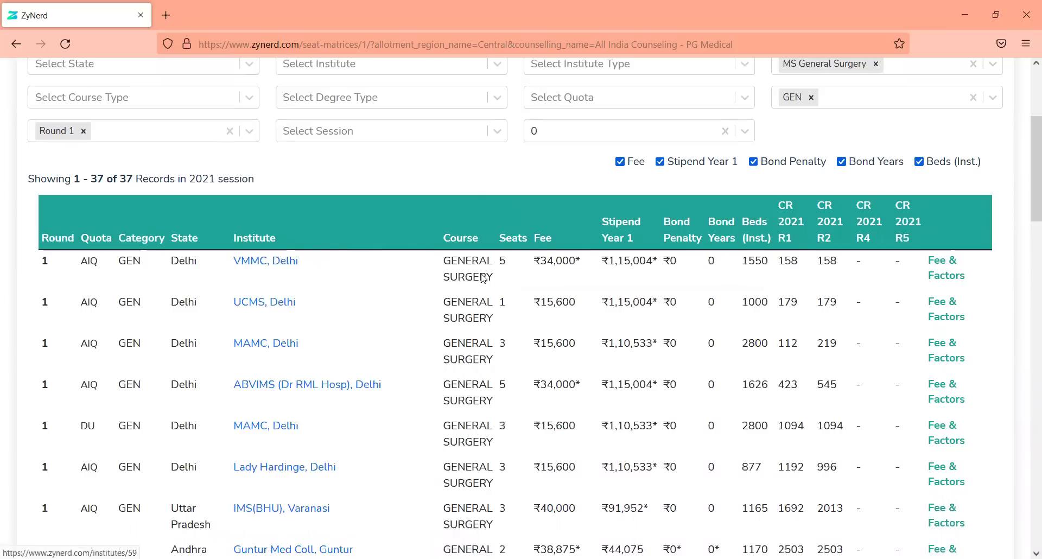
{"action": "scroll", "coordinate": [471, 187], "scroll_direction": "down", "scroll_amount": 8}
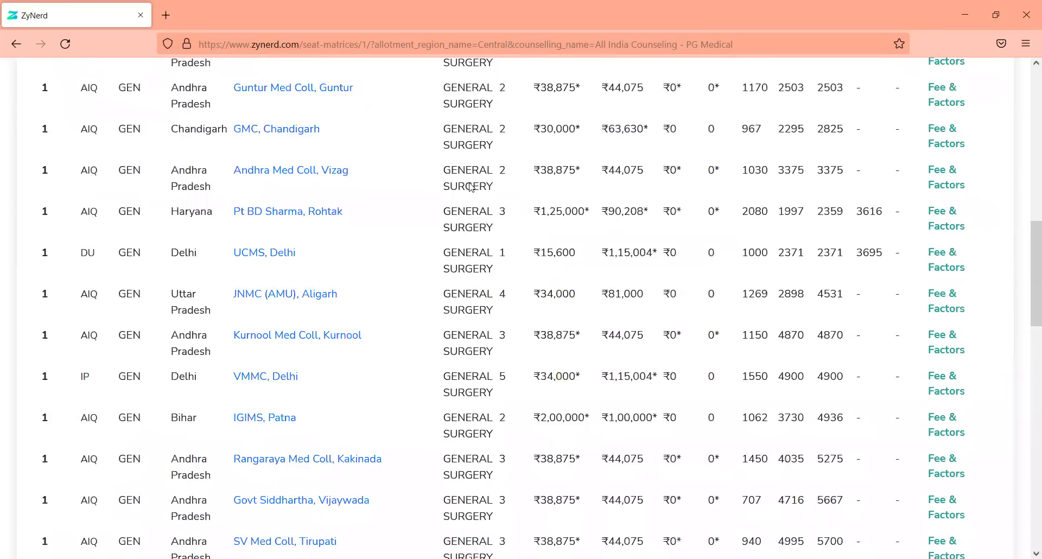
{"action": "scroll", "coordinate": [471, 186], "scroll_direction": "down", "scroll_amount": 1}
{"action": "scroll", "coordinate": [471, 186], "scroll_direction": "up", "scroll_amount": 2}
{"action": "scroll", "coordinate": [471, 186], "scroll_direction": "down", "scroll_amount": 2}
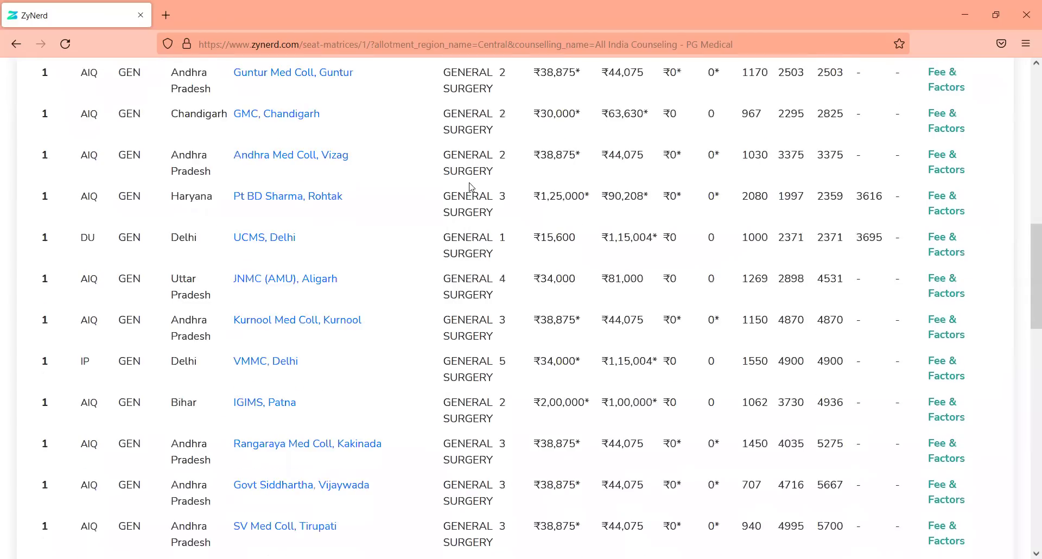
{"action": "scroll", "coordinate": [471, 186], "scroll_direction": "up", "scroll_amount": 10}
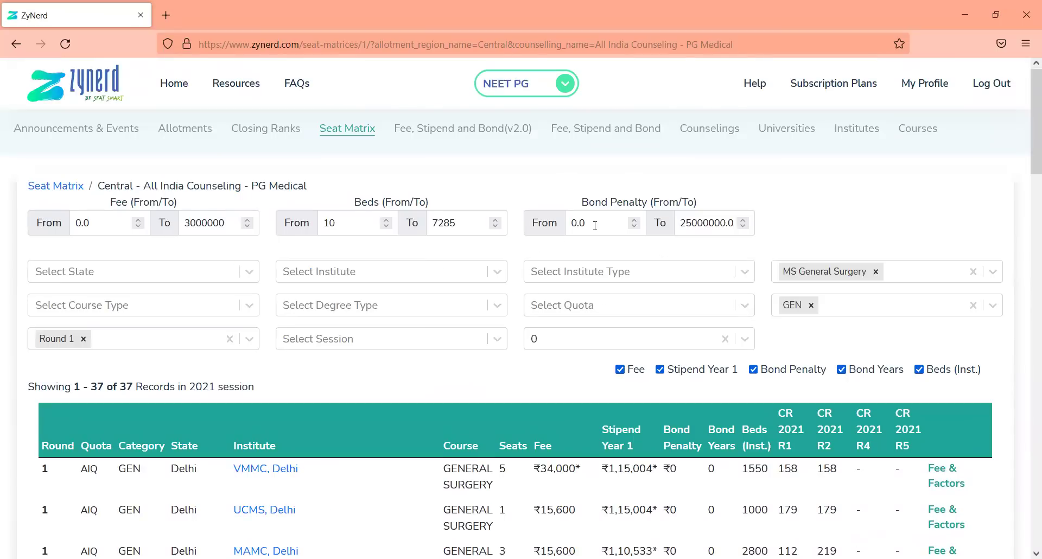
Step: Clear the GEN category, MS General Surgery course and Round 1 filters from the seat matrix
{"action": "left_click", "coordinate": [707, 231]}
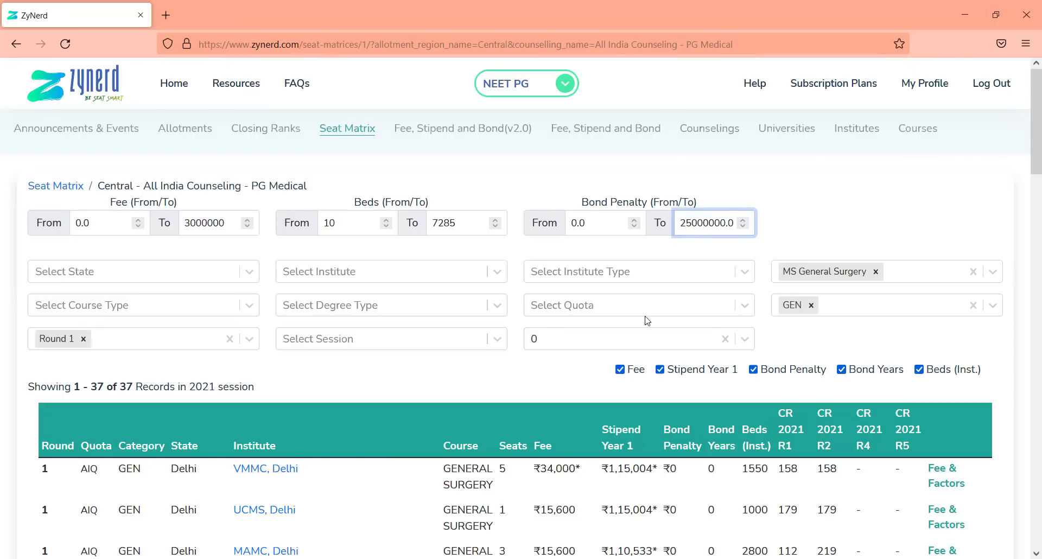
{"action": "left_click", "coordinate": [811, 305]}
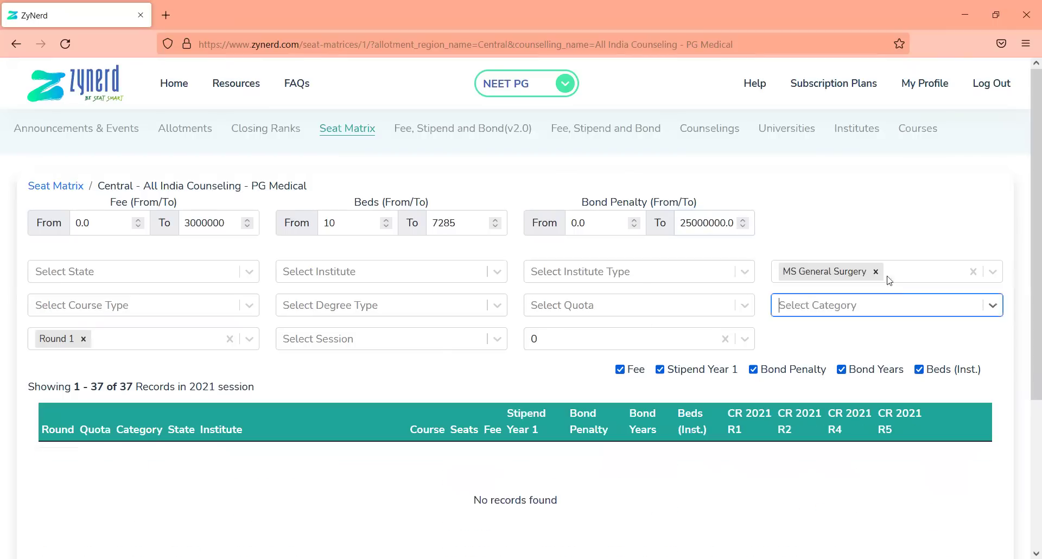
{"action": "left_click", "coordinate": [876, 272]}
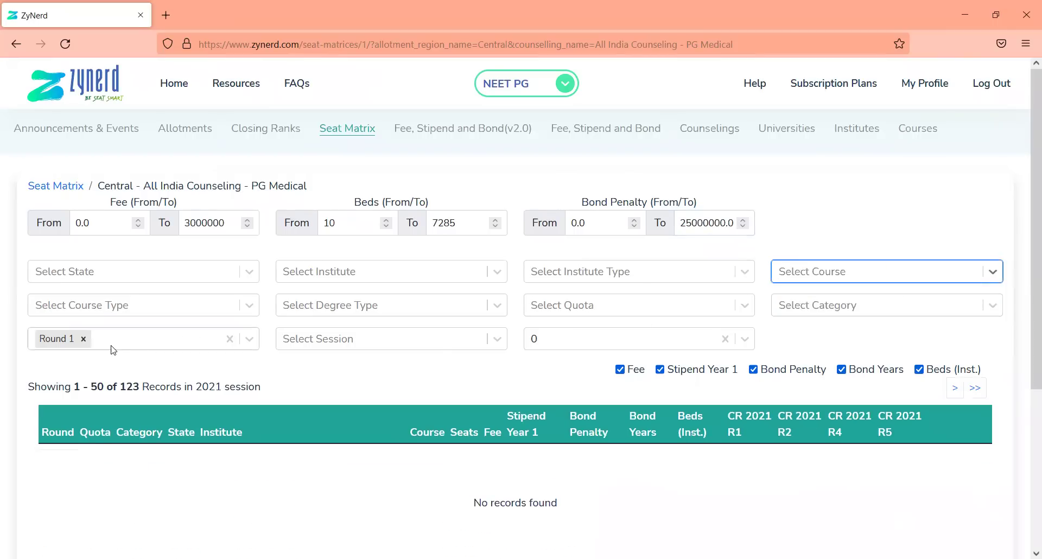
{"action": "left_click", "coordinate": [83, 339]}
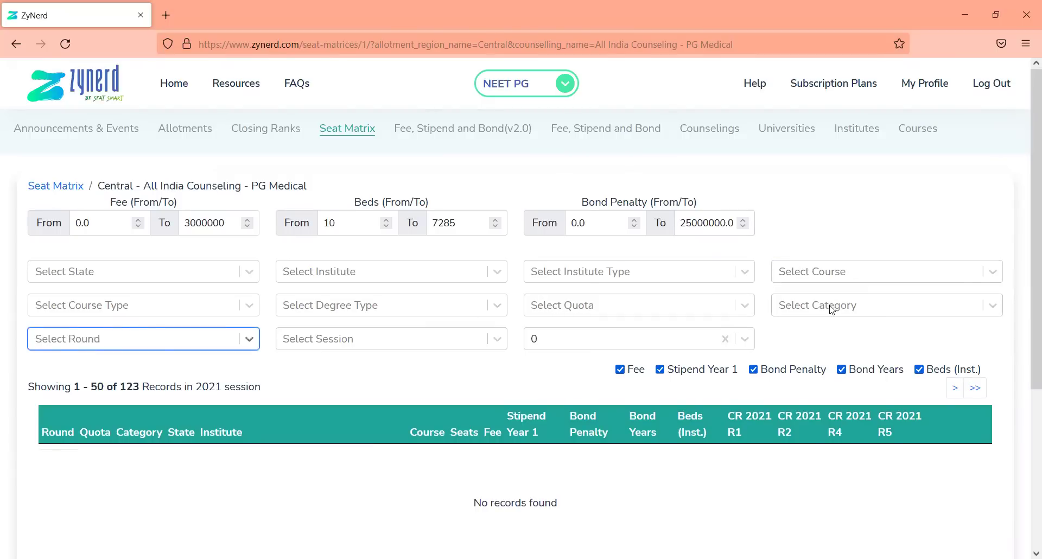
Step: Filter the seat matrix by the DNB Post MBBS quota
{"action": "left_click", "coordinate": [632, 314]}
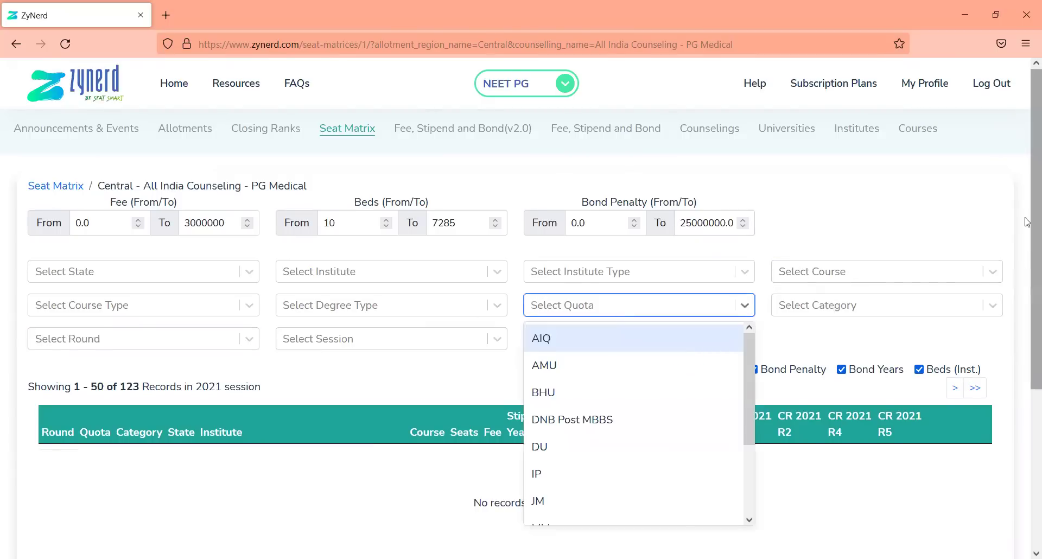
{"action": "left_click_drag", "start_coordinate": [1028, 263], "coordinate": [1027, 299]}
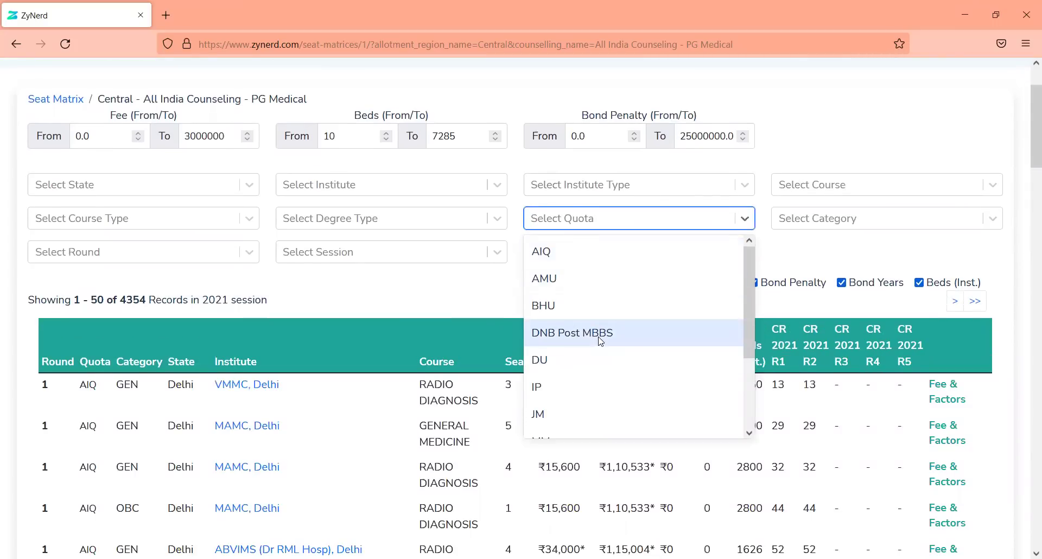
{"action": "left_click", "coordinate": [600, 341]}
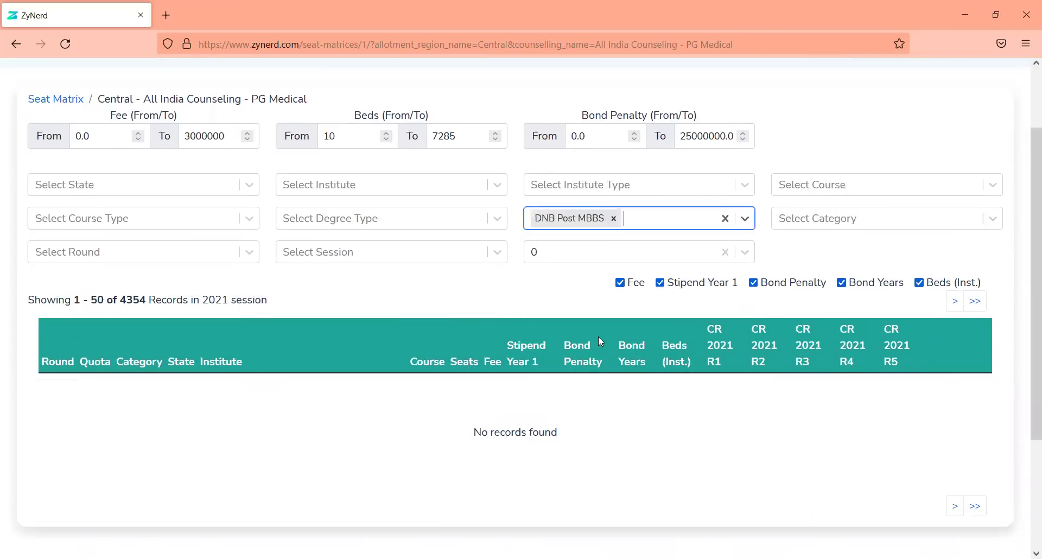
Step: Browse the institute filter's options and remove the DNB Post MBBS quota filter
{"action": "left_click", "coordinate": [400, 192]}
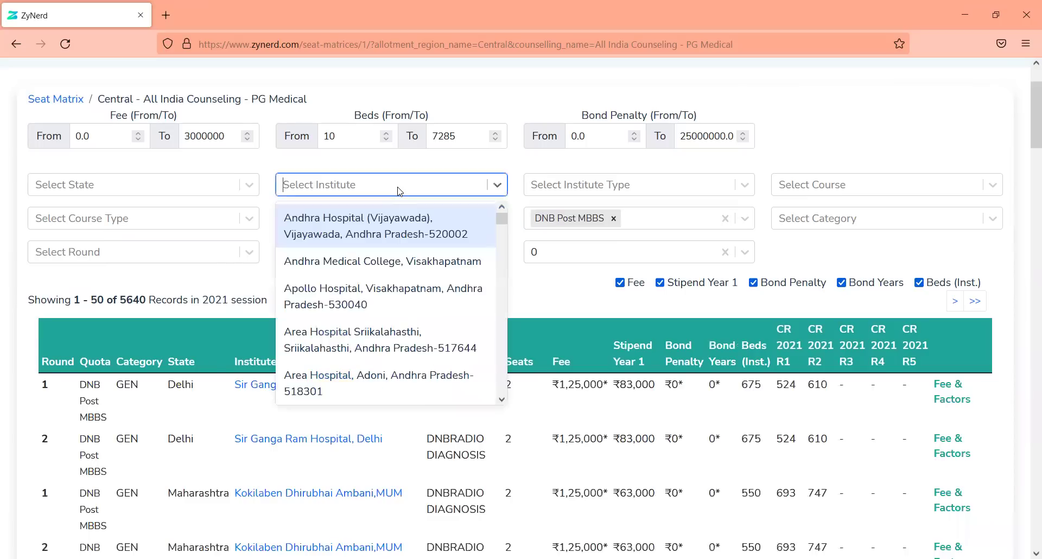
{"action": "key", "text": "Down"}
{"action": "key", "text": "Down"}
{"action": "key", "text": "Down"}
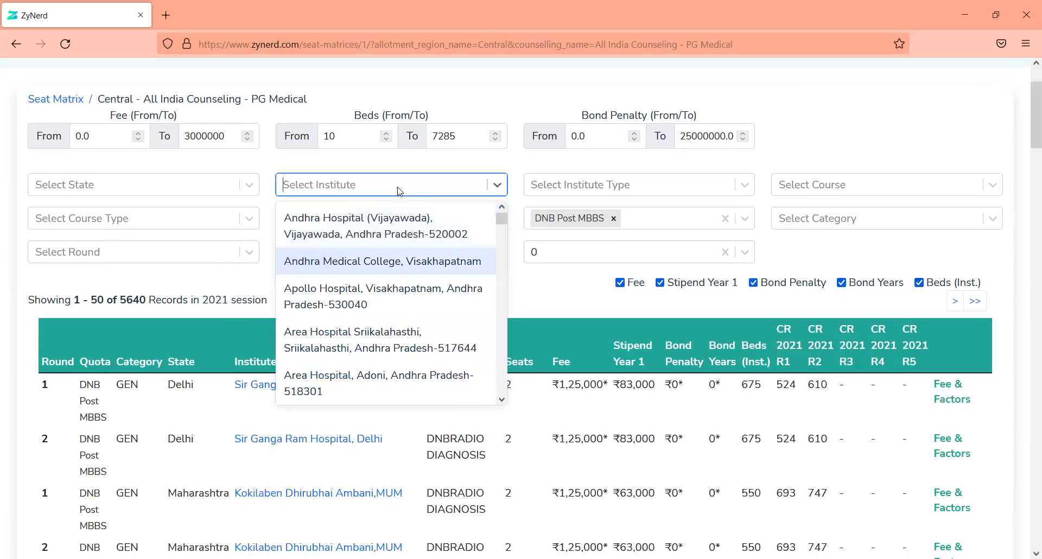
{"action": "key", "text": "Up"}
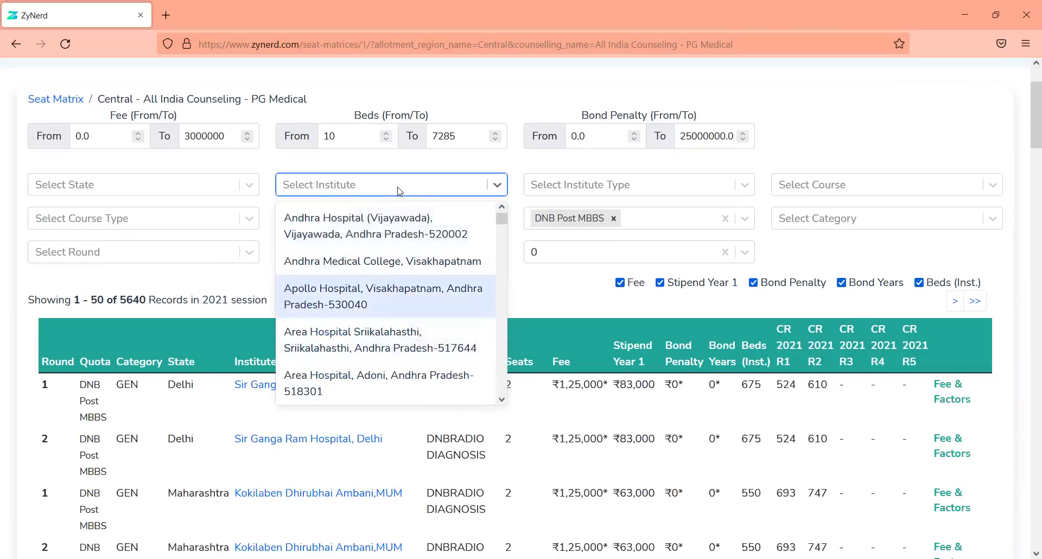
{"action": "key", "text": "Up"}
{"action": "key", "text": "Up"}
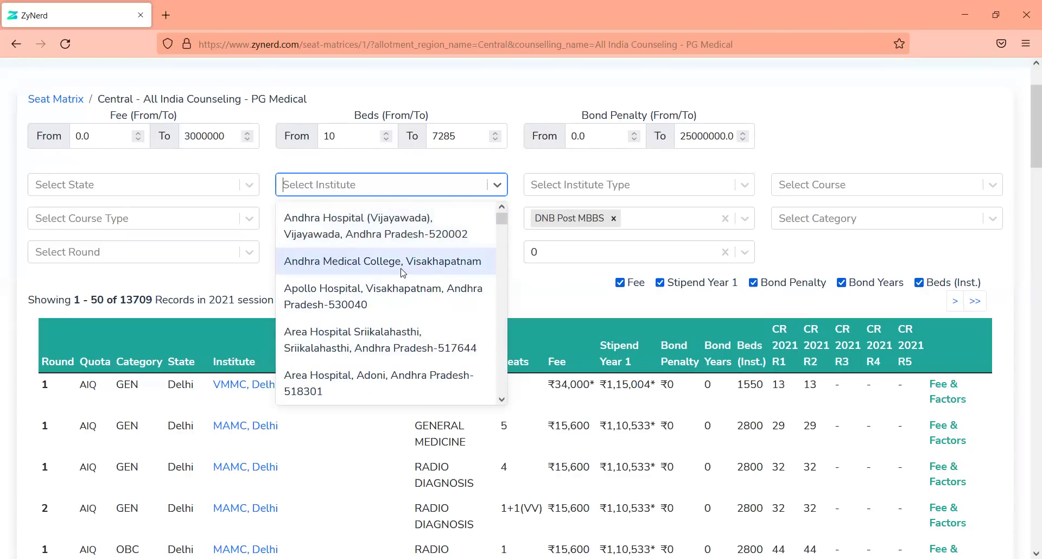
{"action": "left_click", "coordinate": [613, 218]}
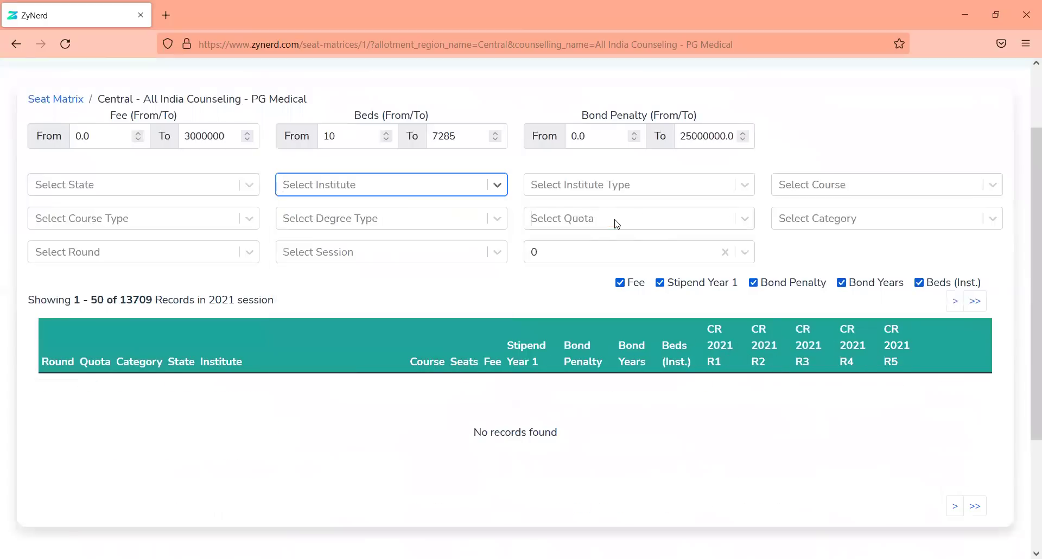
Step: Filter the seats by the institute Andhra Hospital (Vijayawada), and remove that institute again
{"action": "left_click", "coordinate": [391, 195]}
{"action": "type", "text": "a"}
{"action": "key", "text": "Return"}
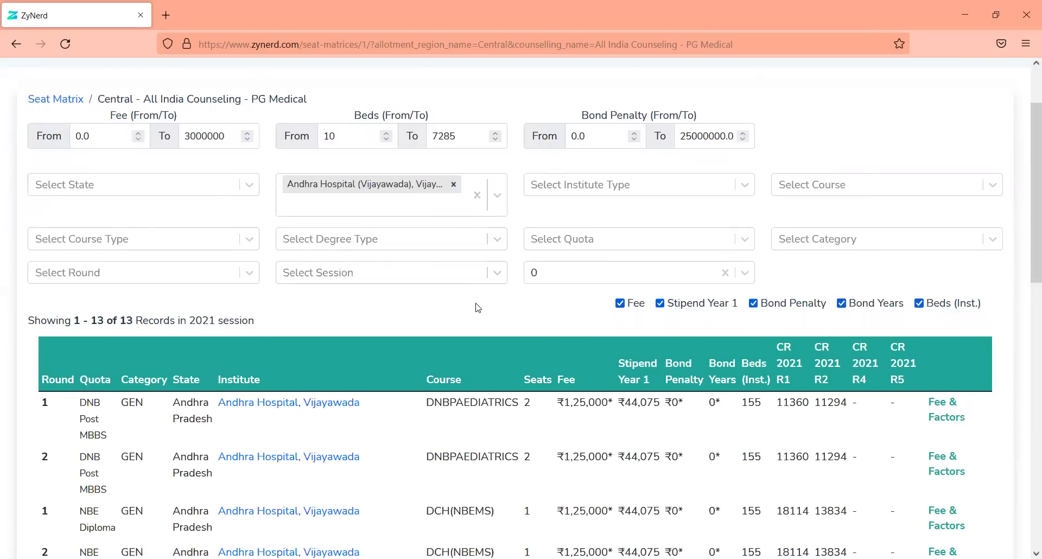
{"action": "left_click", "coordinate": [453, 185]}
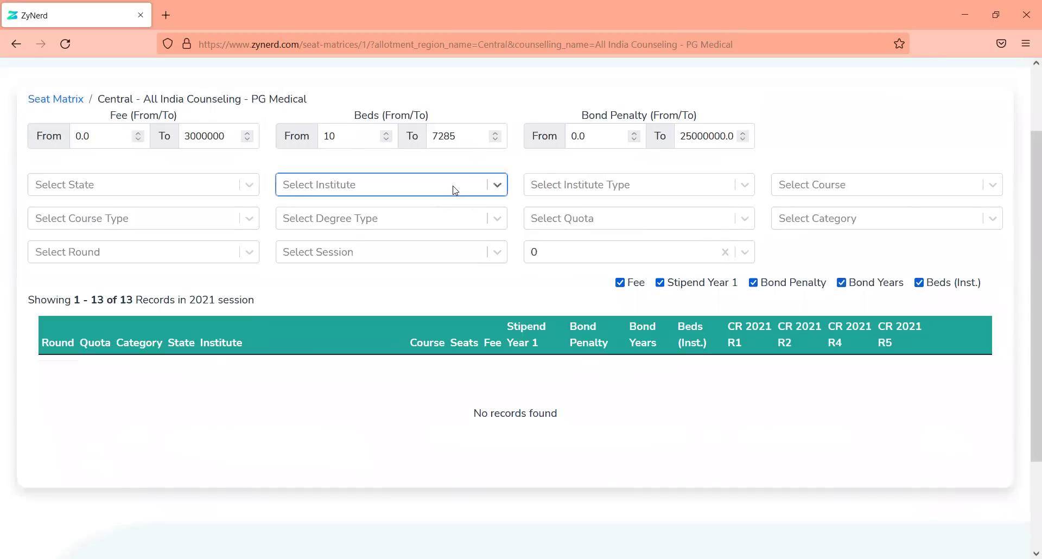
Step: Search the institutes for "coop", filter by Dr. R N Cooper Municipal General Hospital, and remove that institute again
{"action": "left_click", "coordinate": [455, 189]}
{"action": "type", "text": "coop"}
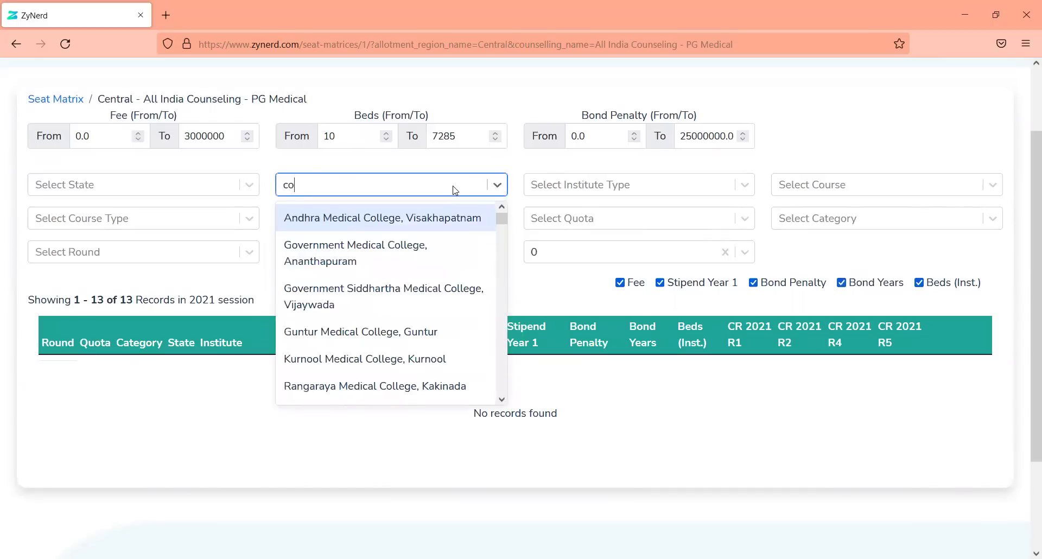
{"action": "key", "text": "Return"}
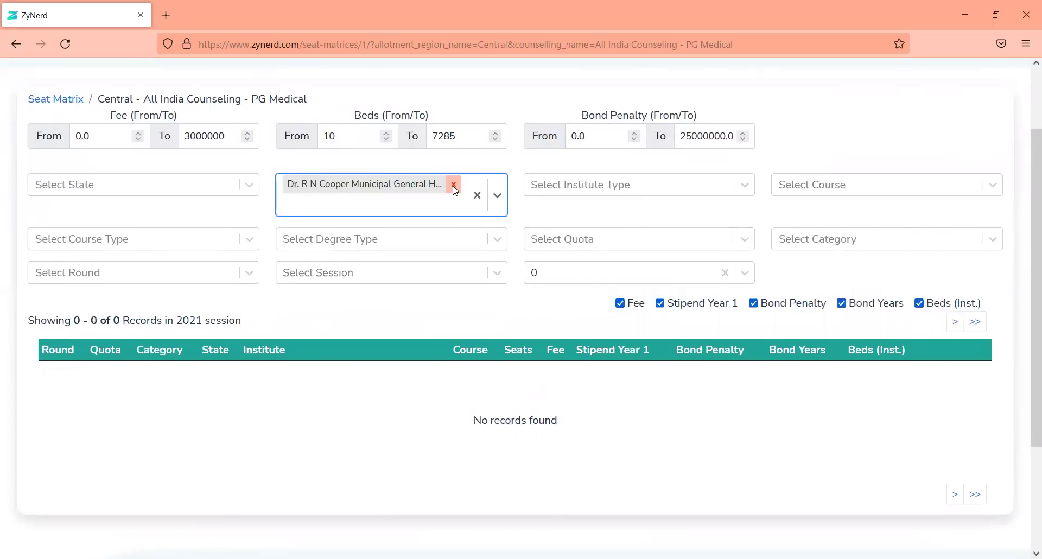
{"action": "left_click", "coordinate": [453, 186]}
Step: Search the institutes for "coop" and filter by H.B.T. Medical College & Dr. R.N. Cooper Municipal General Hospital
{"action": "type", "text": "coop"}
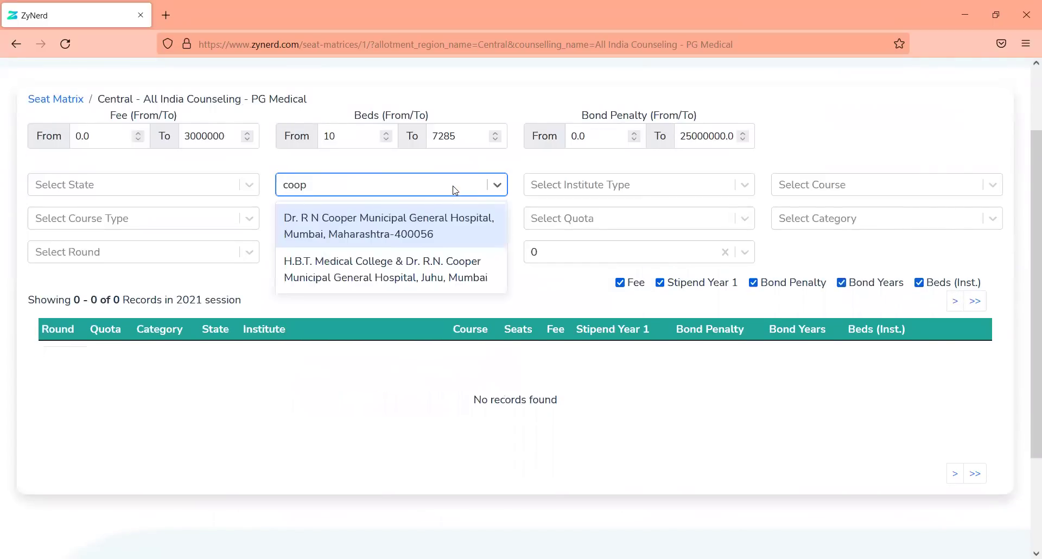
{"action": "key", "text": "Down"}
{"action": "key", "text": "Return"}
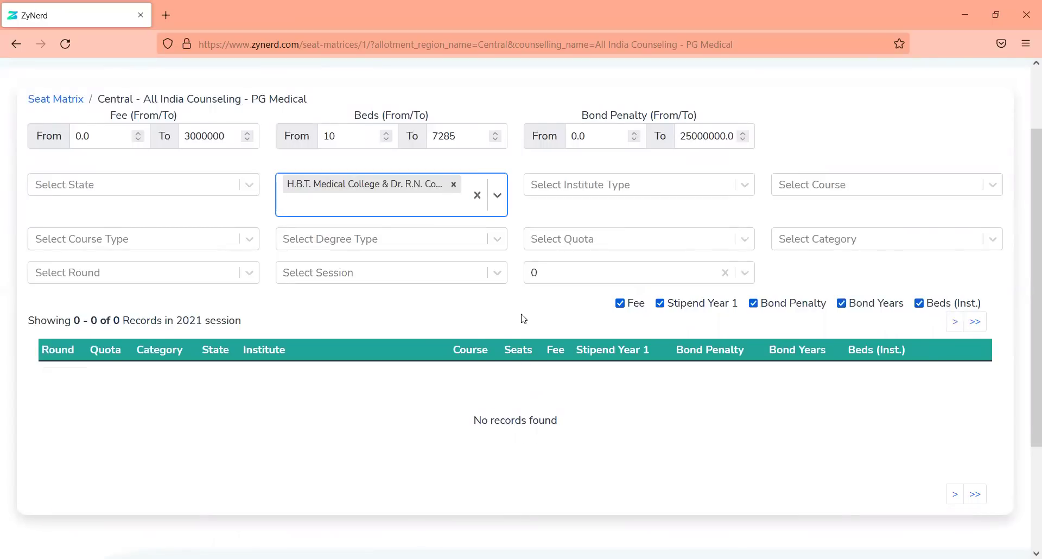
{"action": "left_click", "coordinate": [498, 321]}
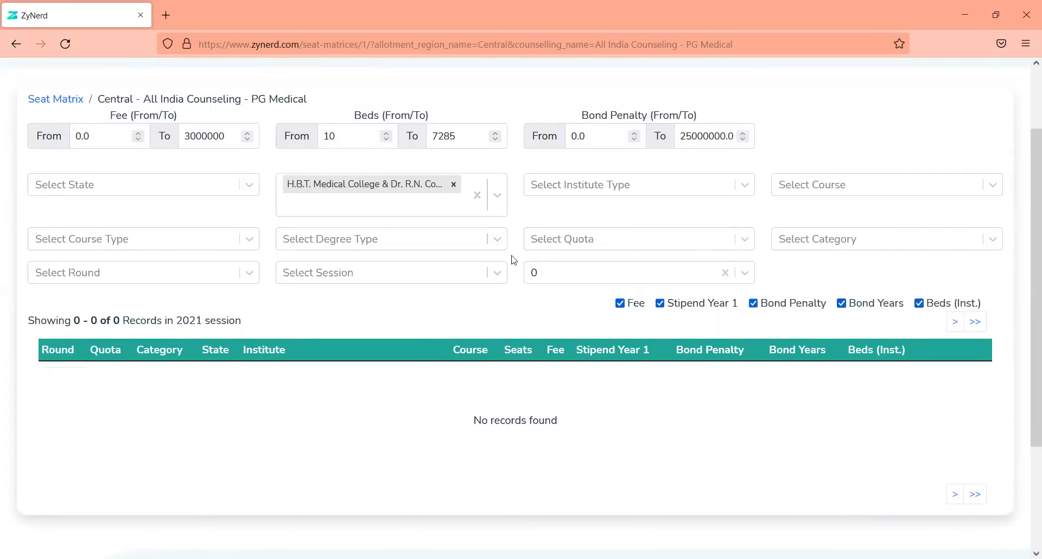
Step: Clear the bond years filter and review the seats listed for H.B.T. Medical College & Dr. R.N. Cooper Hospital
{"action": "left_click", "coordinate": [661, 272]}
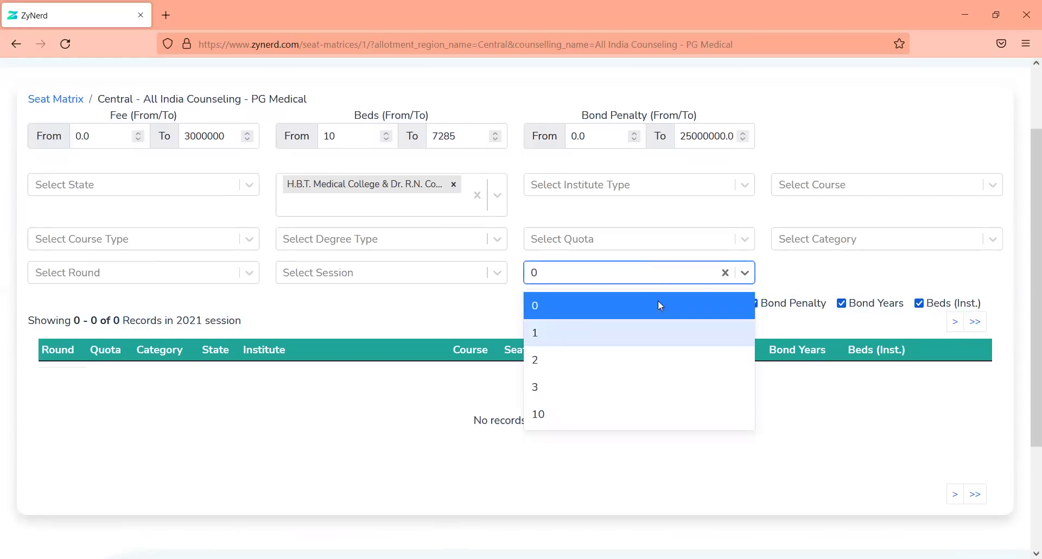
{"action": "left_click", "coordinate": [725, 272]}
{"action": "left_click", "coordinate": [469, 317]}
{"action": "scroll", "coordinate": [470, 317], "scroll_direction": "down", "scroll_amount": 5}
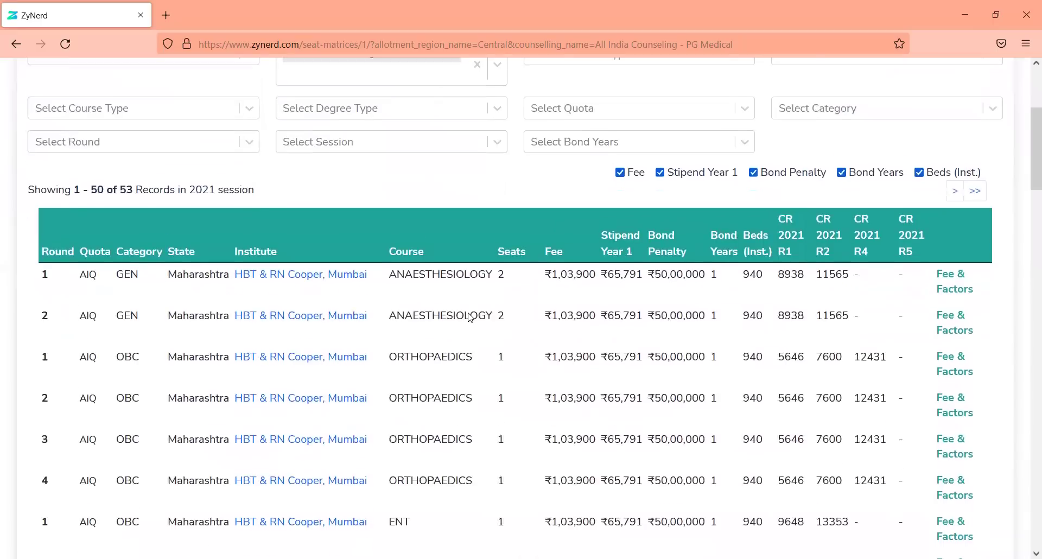
{"action": "scroll", "coordinate": [471, 316], "scroll_direction": "up", "scroll_amount": 6}
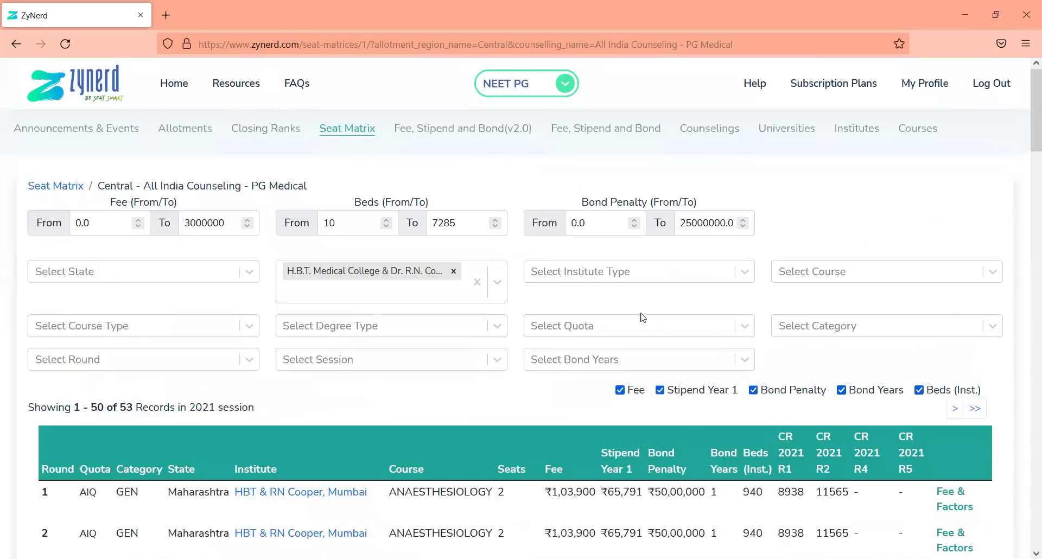
Step: Look over the options offered for course and course type
{"action": "left_click", "coordinate": [831, 275]}
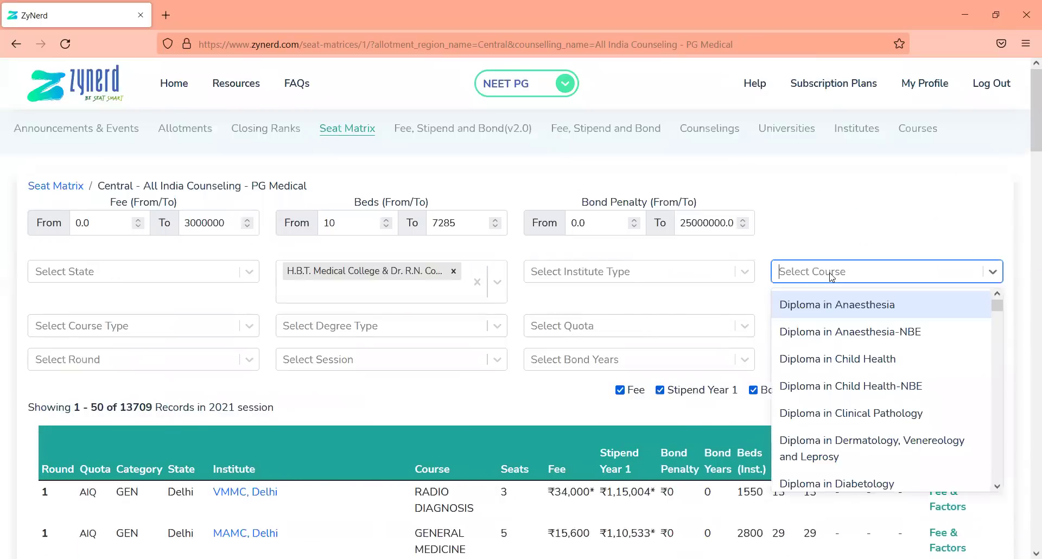
{"action": "left_click", "coordinate": [121, 329]}
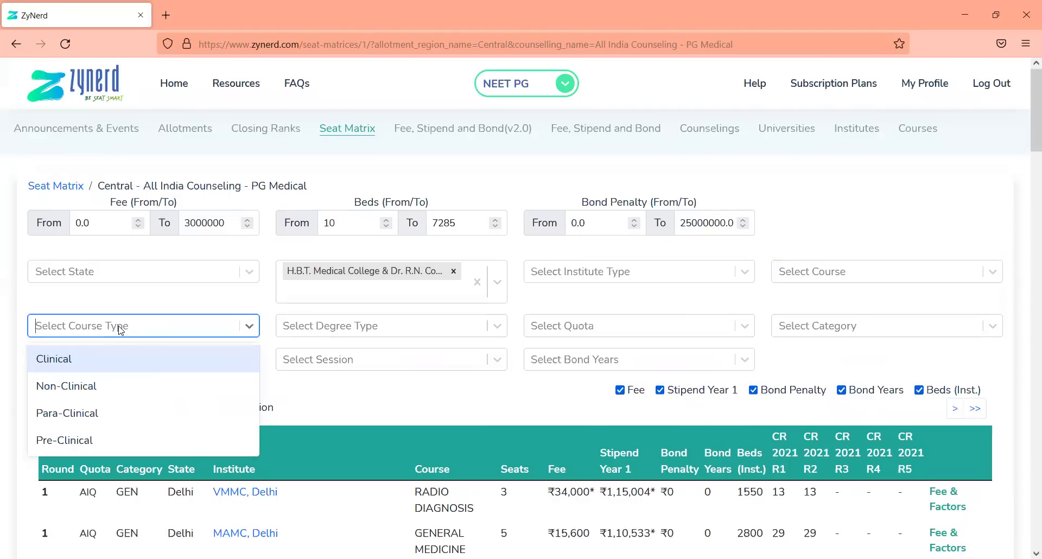
{"action": "left_click", "coordinate": [121, 329]}
Step: Filter the H.B.T. Medical College seats by the degree type MD
{"action": "left_click", "coordinate": [369, 333]}
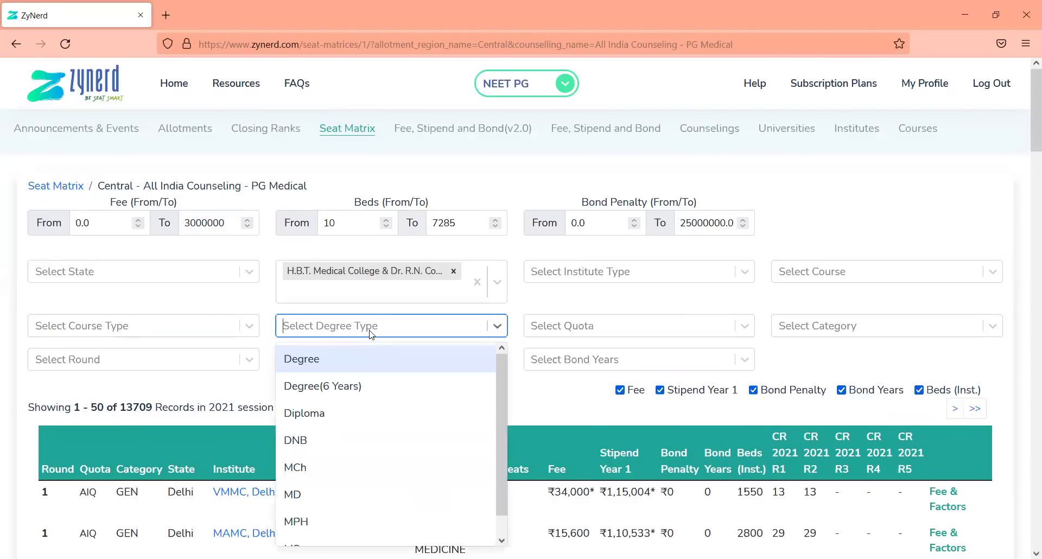
{"action": "key", "text": "Down"}
{"action": "key", "text": "Down"}
{"action": "key", "text": "Down"}
{"action": "key", "text": "Down"}
{"action": "key", "text": "Down"}
{"action": "key", "text": "Down"}
{"action": "key", "text": "Down"}
{"action": "key", "text": "Up"}
{"action": "key", "text": "Up"}
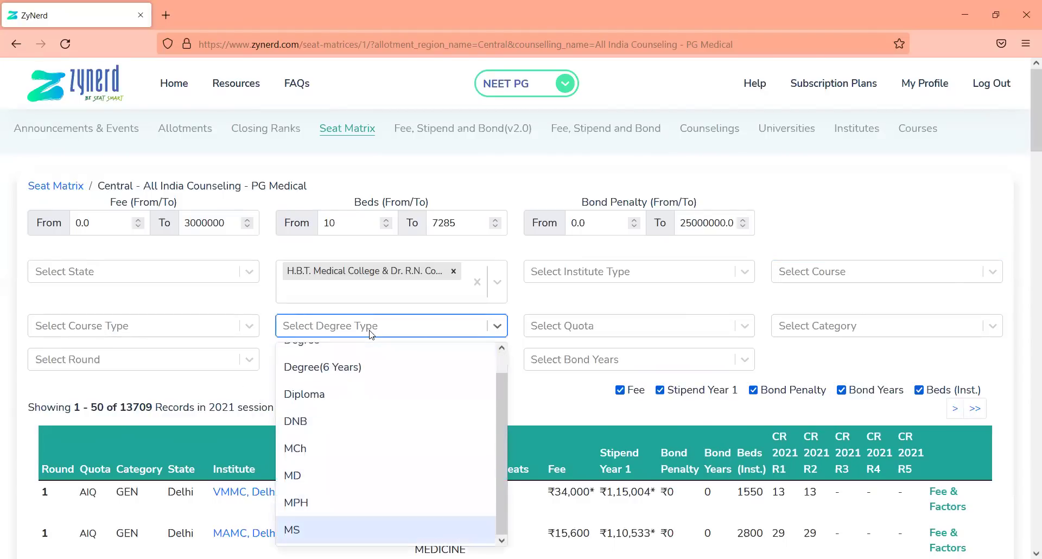
{"action": "key", "text": "Up"}
{"action": "key", "text": "Return"}
Step: Try adding MS to the degree types, and remove all degree type filters
{"action": "type", "text": "ms"}
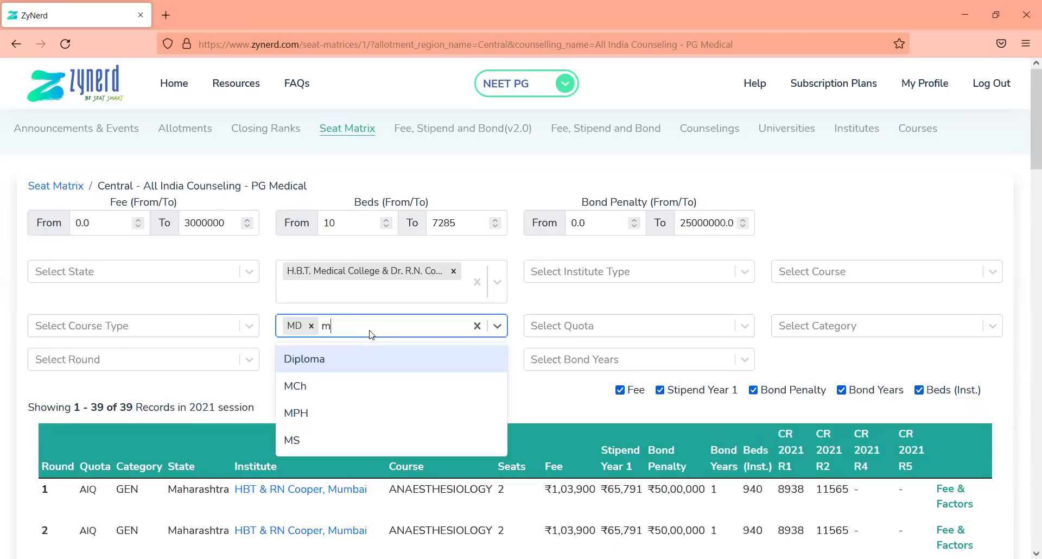
{"action": "key", "text": "Return"}
{"action": "key", "text": "BackSpace"}
{"action": "key", "text": "BackSpace"}
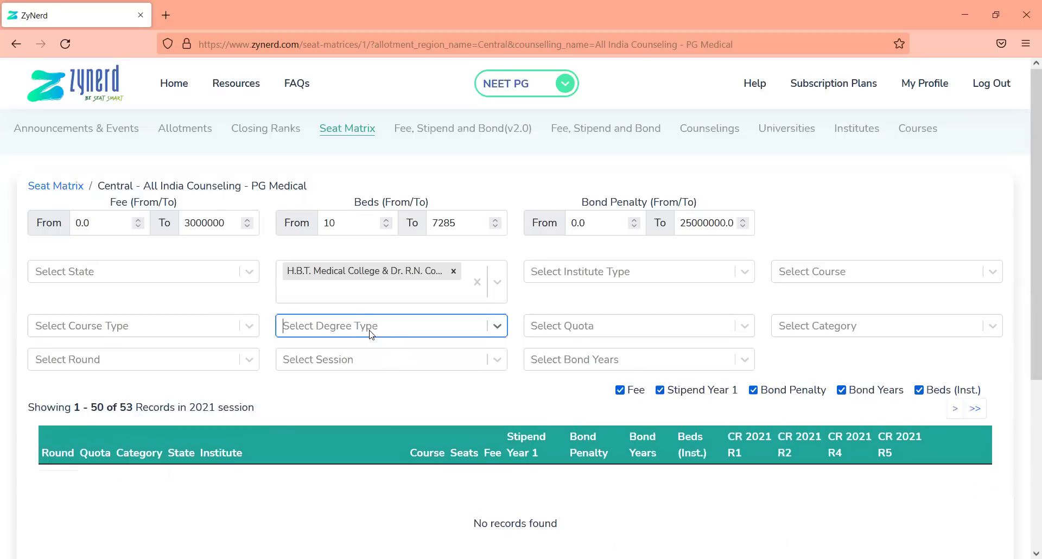
Step: Filter the H.B.T. Medical College seats by the AIQ quota and look over the list
{"action": "left_click", "coordinate": [593, 326]}
{"action": "left_click", "coordinate": [561, 368]}
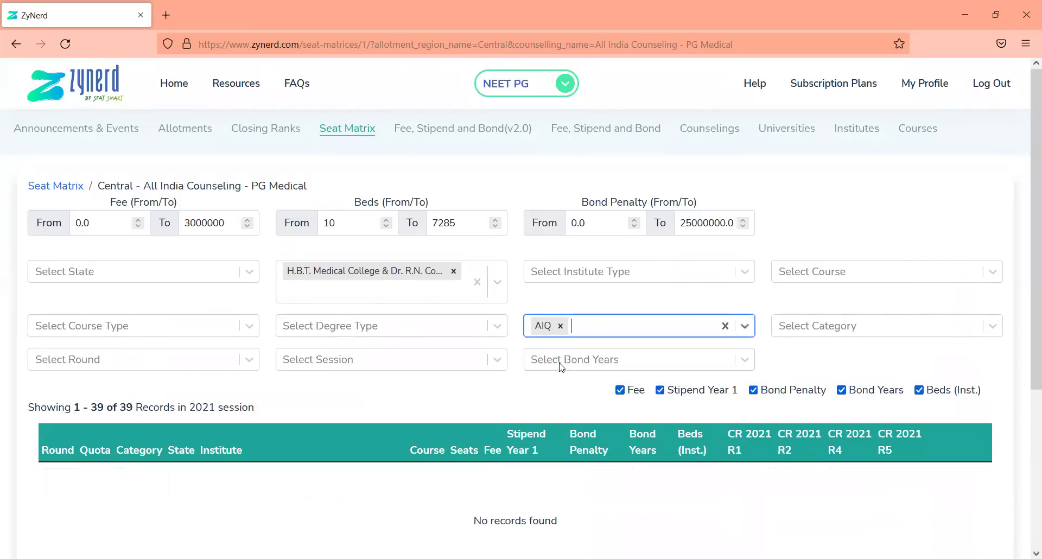
{"action": "scroll", "coordinate": [432, 402], "scroll_direction": "down", "scroll_amount": 6}
{"action": "scroll", "coordinate": [431, 402], "scroll_direction": "up", "scroll_amount": 6}
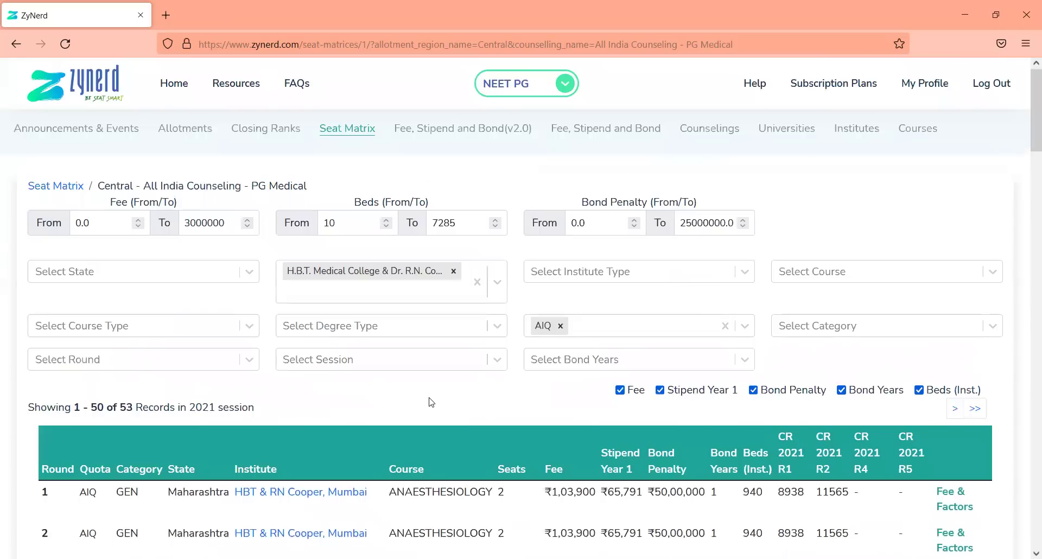
Step: Replace the AIQ quota filter with DNB Post MBBS
{"action": "left_click", "coordinate": [561, 326]}
{"action": "type", "text": "dnb"}
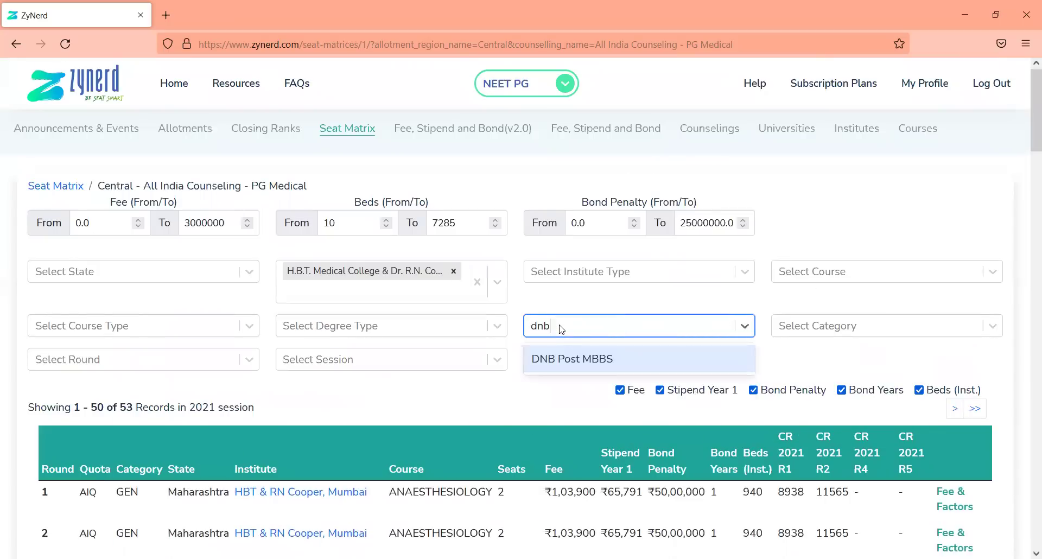
{"action": "key", "text": "Return"}
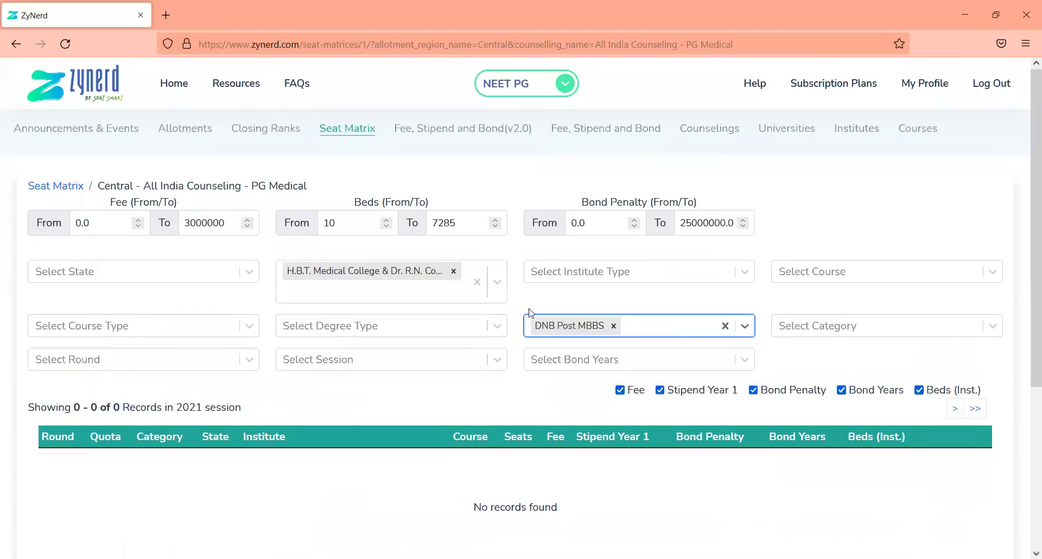
Step: Remove the H.B.T. Medical College filter, search the institutes for "coope", and filter by Dr. R N Cooper Municipal General Hospital
{"action": "left_click", "coordinate": [452, 271]}
{"action": "type", "text": "rc"}
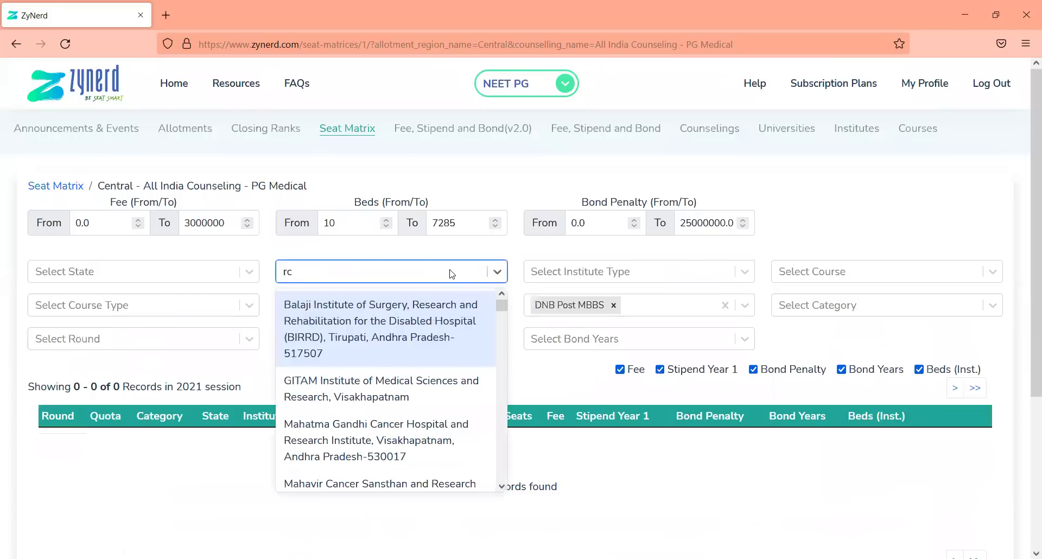
{"action": "type", "text": " coe"}
{"action": "key", "text": "BackSpace"}
{"action": "key", "text": "BackSpace"}
{"action": "key", "text": "BackSpace"}
{"action": "key", "text": "BackSpace"}
{"action": "key", "text": "BackSpace"}
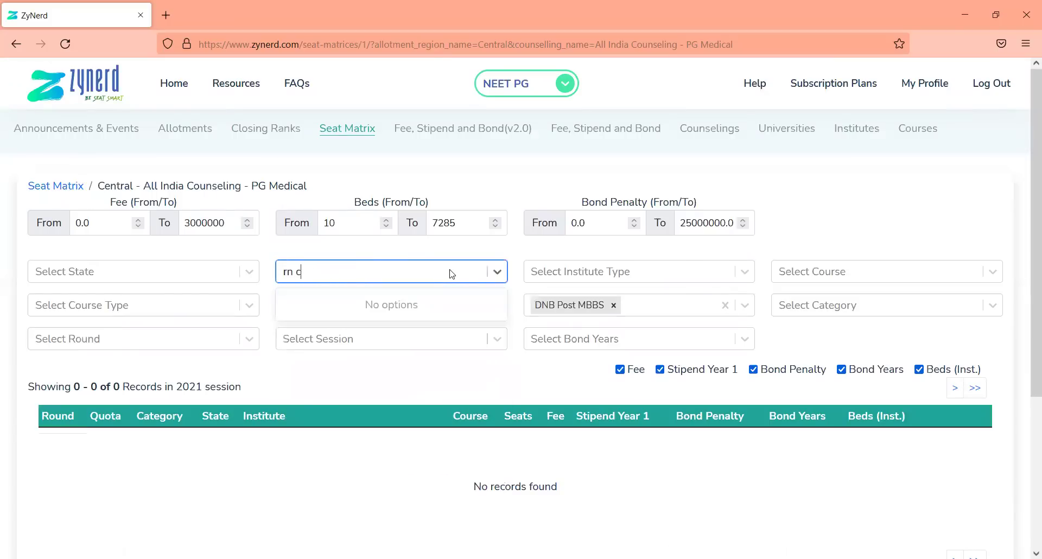
{"action": "key", "text": "BackSpace"}
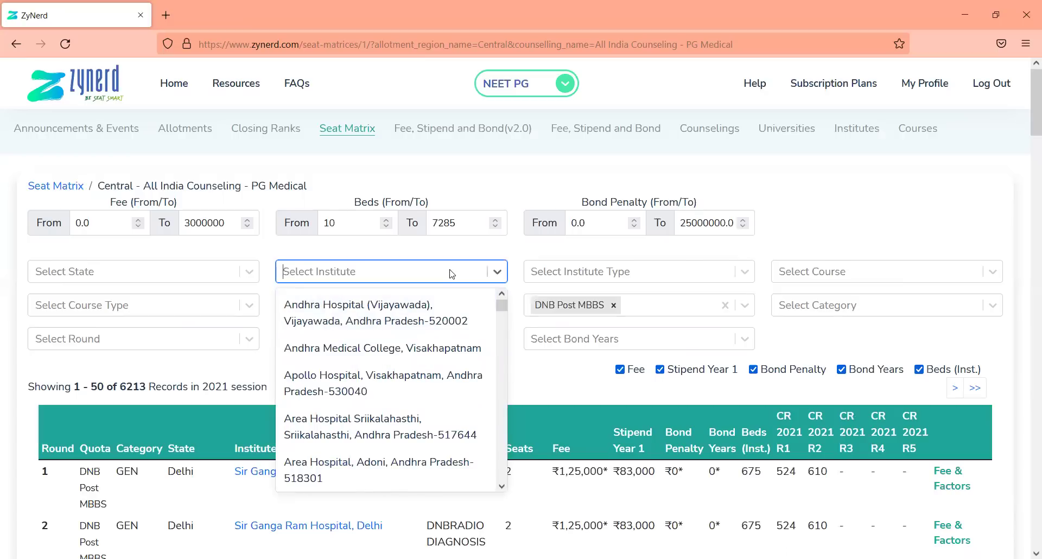
{"action": "type", "text": "coope"}
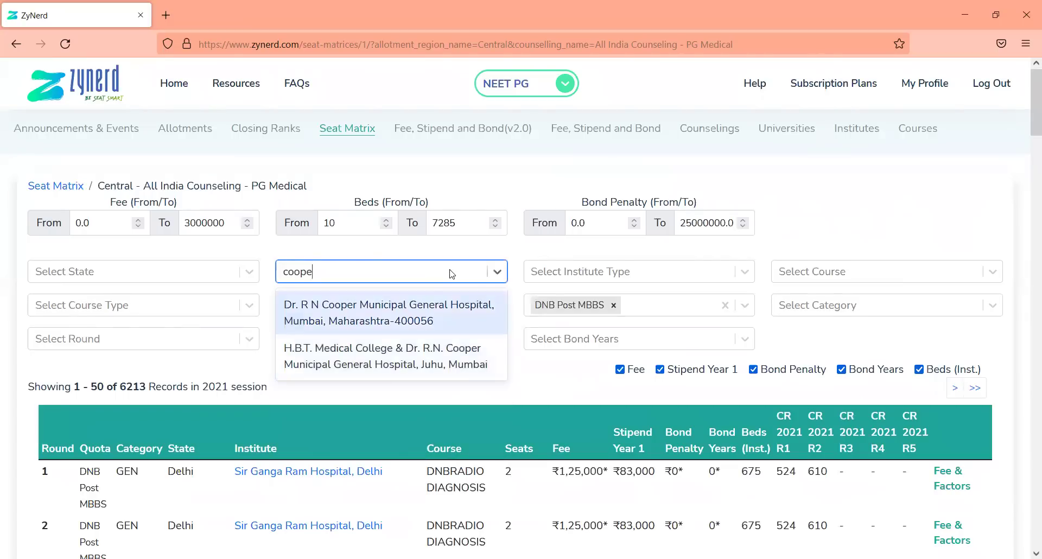
{"action": "left_click", "coordinate": [425, 320]}
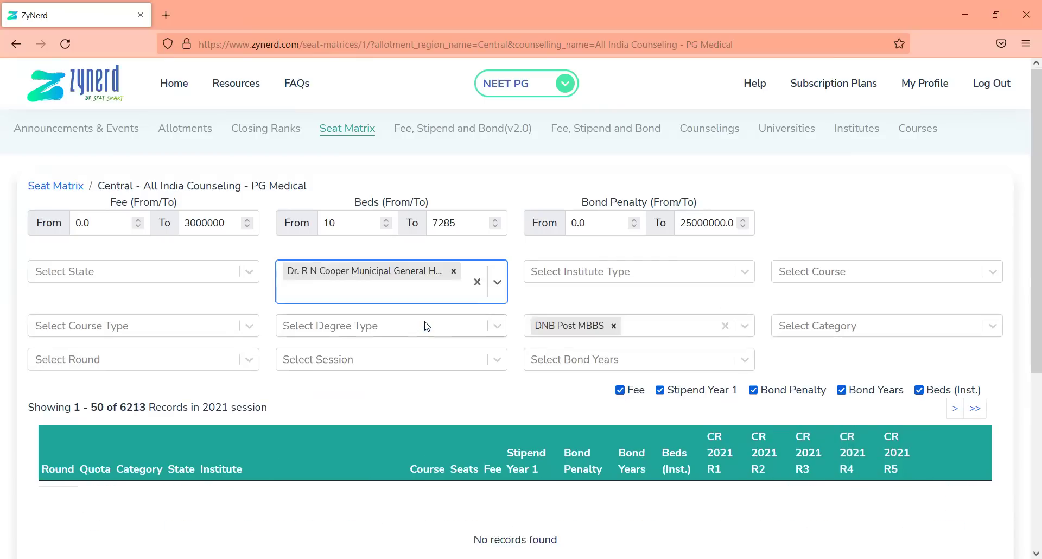
Step: Clear the Dr. R N Cooper institute filter and the DNB Post MBBS quota filter
{"action": "left_click", "coordinate": [453, 270]}
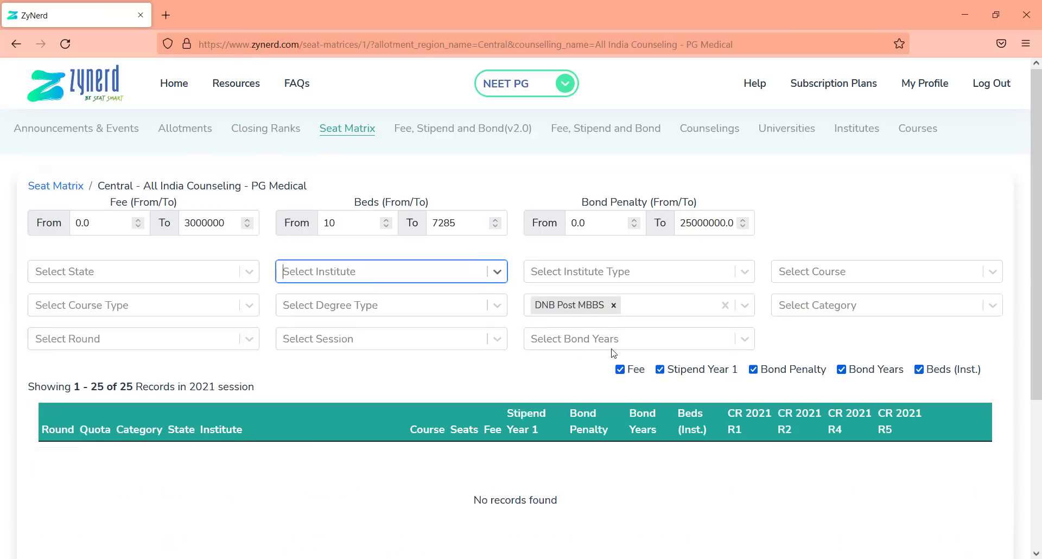
{"action": "left_click", "coordinate": [614, 305]}
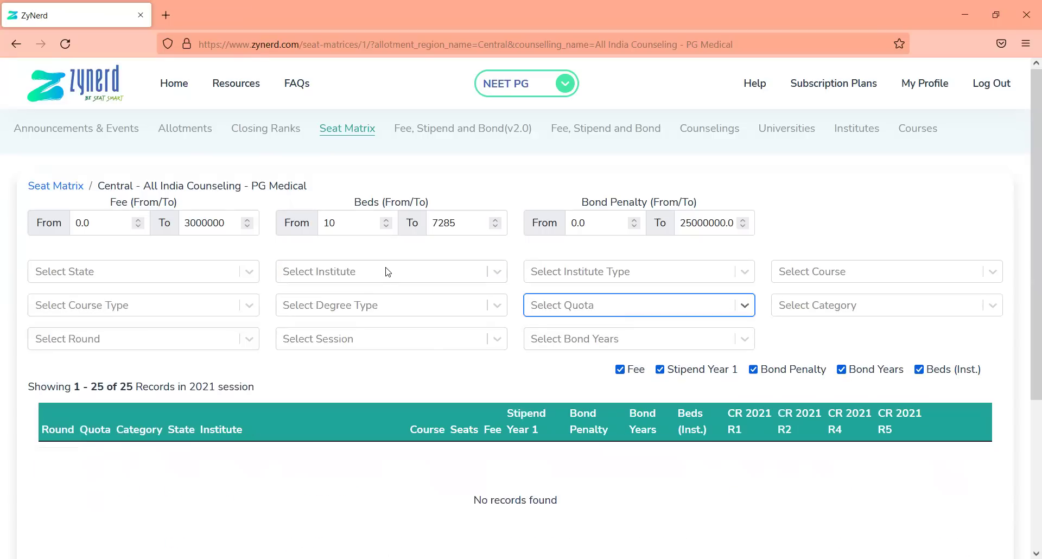
{"action": "left_click", "coordinate": [388, 271]}
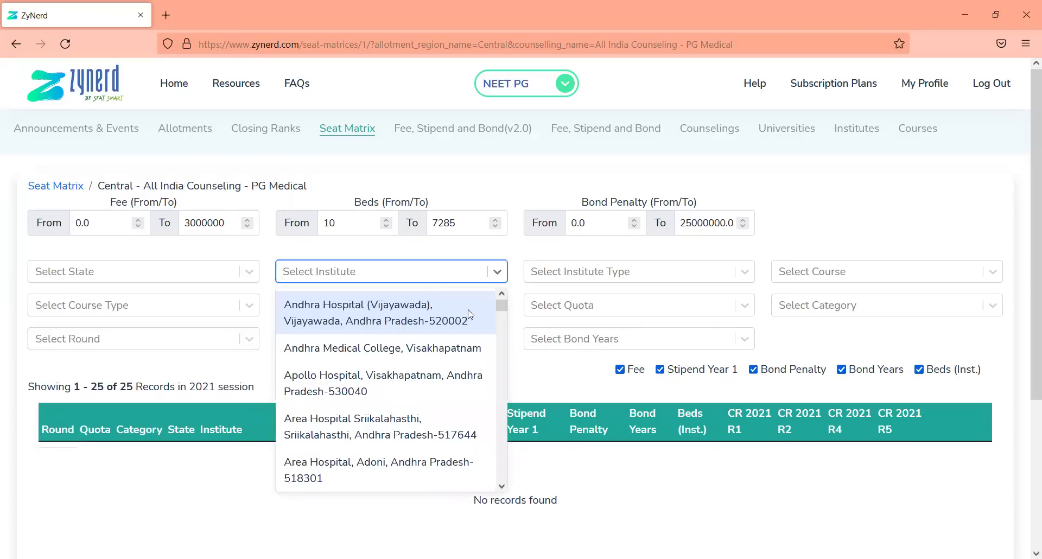
Step: Filter the seats by the AMU quota, and switch the quota to DNB Post MBBS
{"action": "left_click", "coordinate": [542, 305]}
{"action": "key", "text": "Down"}
{"action": "key", "text": "Down"}
{"action": "key", "text": "Up"}
{"action": "key", "text": "Return"}
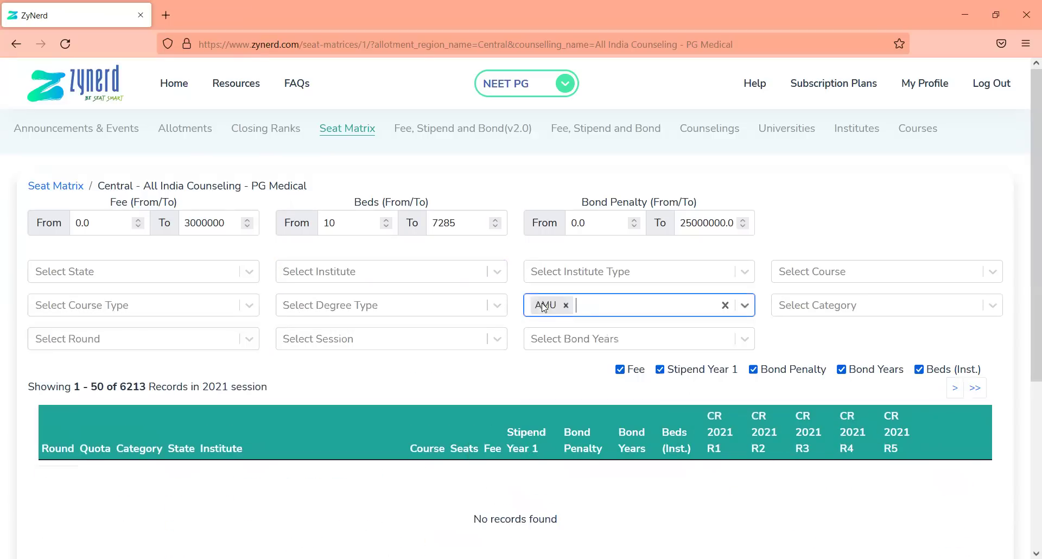
{"action": "type", "text": "dnb"}
{"action": "key", "text": "Return"}
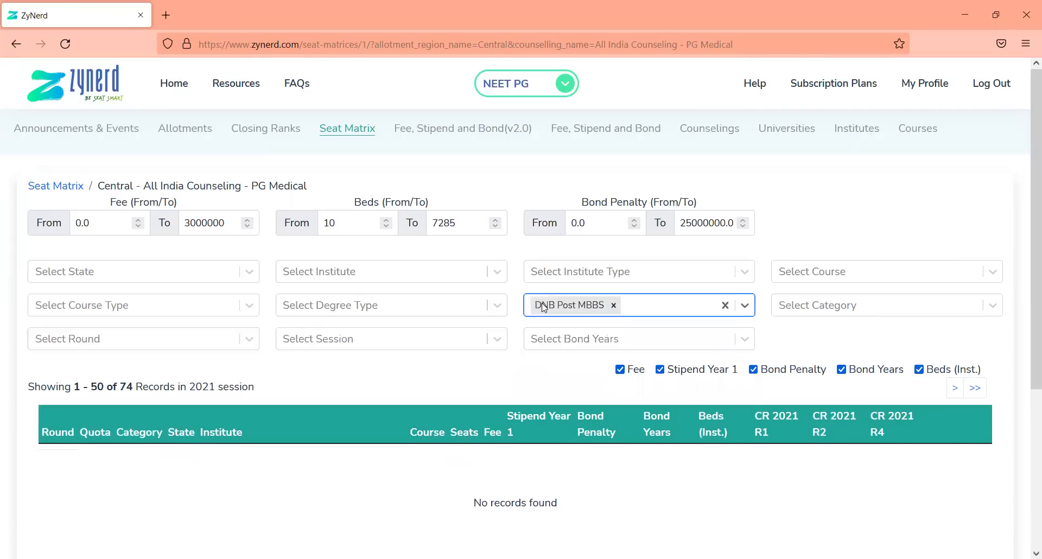
Step: Replace the DNB Post MBBS quota filter with NBE Diploma
{"action": "key", "text": "BackSpace"}
{"action": "type", "text": "nbems"}
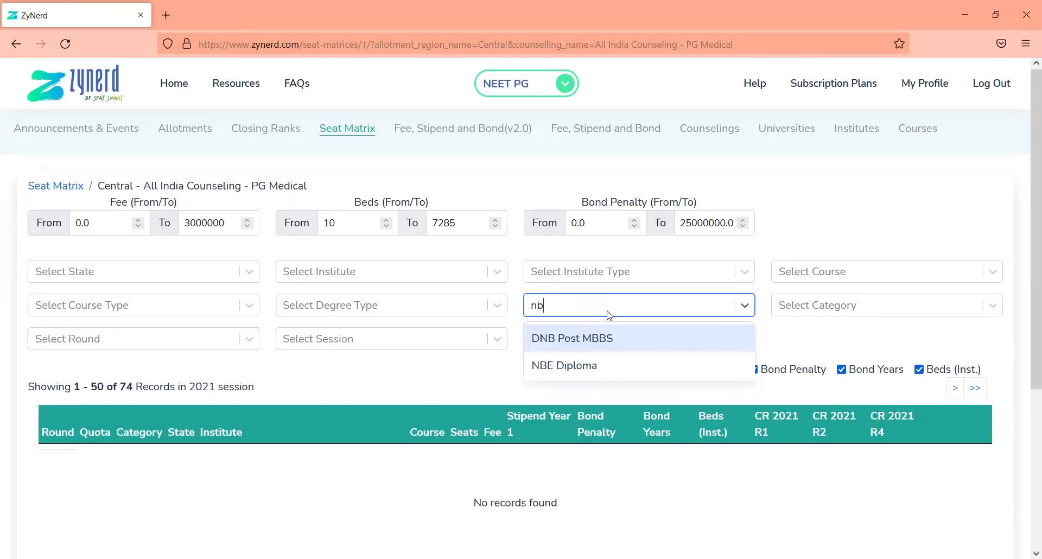
{"action": "key", "text": "BackSpace"}
{"action": "key", "text": "BackSpace"}
{"action": "key", "text": "Return"}
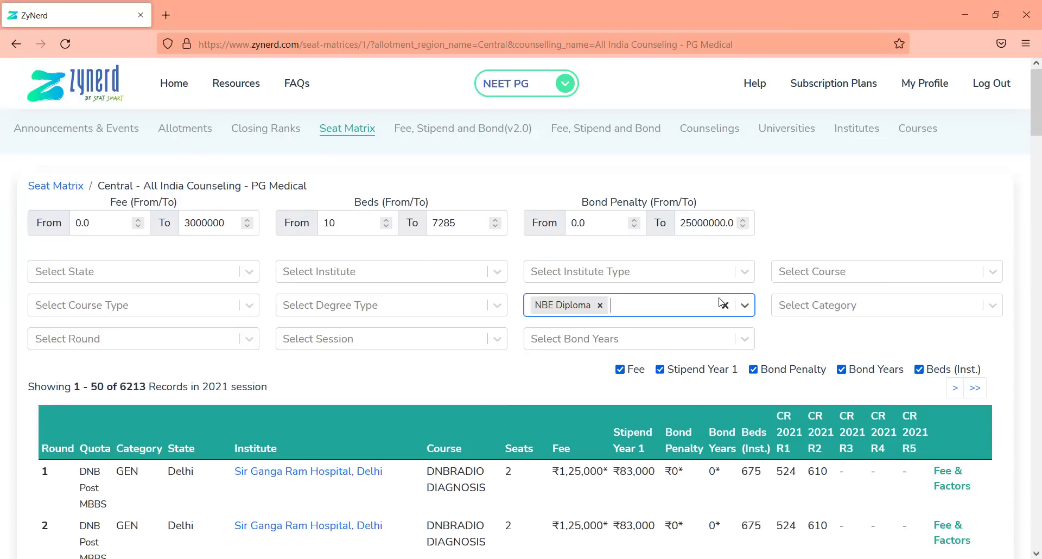
Step: Filter the NBE Diploma seats by the course Diploma in Child Health-NBE and look at the listed seats
{"action": "left_click", "coordinate": [817, 278]}
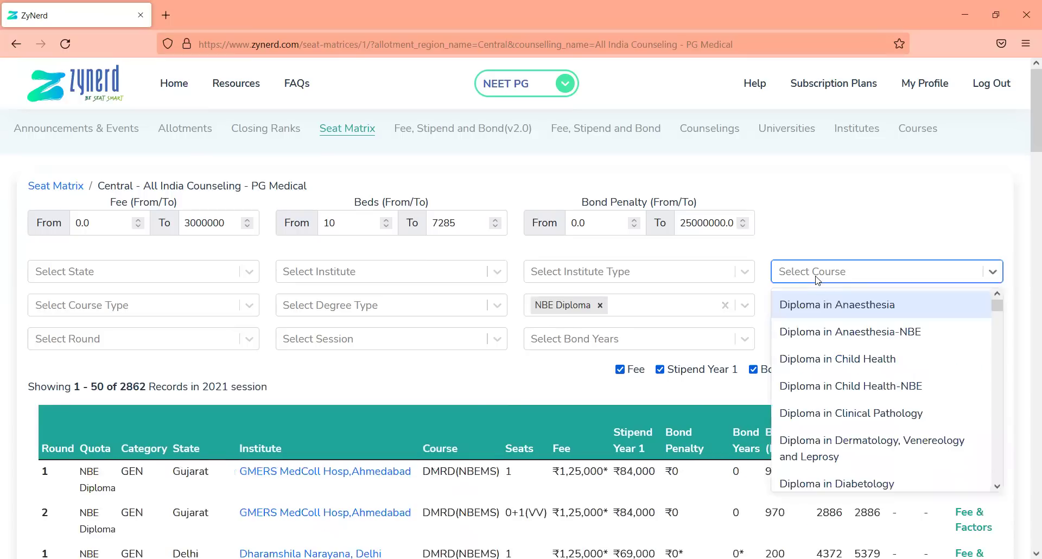
{"action": "key", "text": "Down"}
{"action": "key", "text": "Down"}
{"action": "key", "text": "Down"}
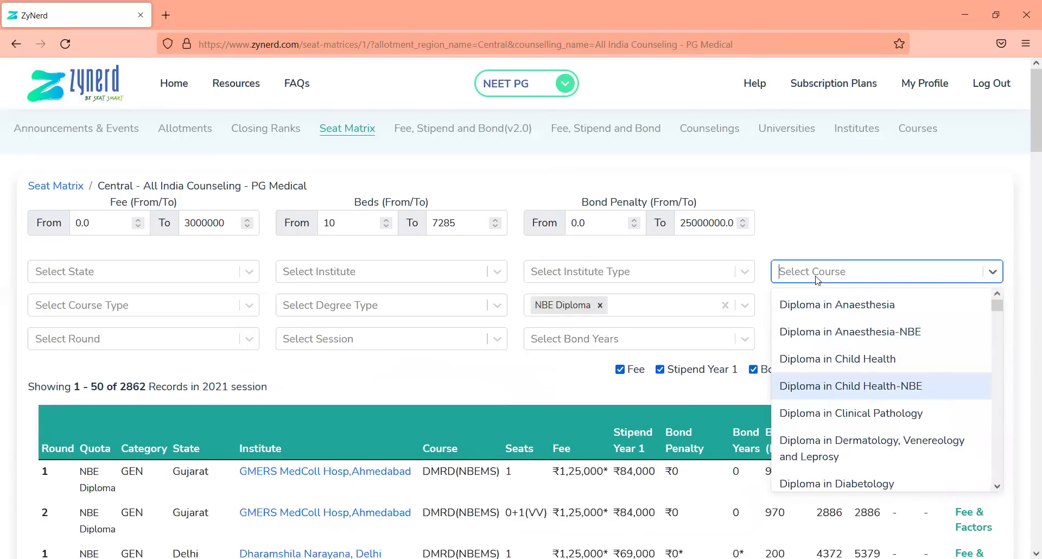
{"action": "key", "text": "Return"}
{"action": "scroll", "coordinate": [1027, 208], "scroll_direction": "down", "scroll_amount": 1}
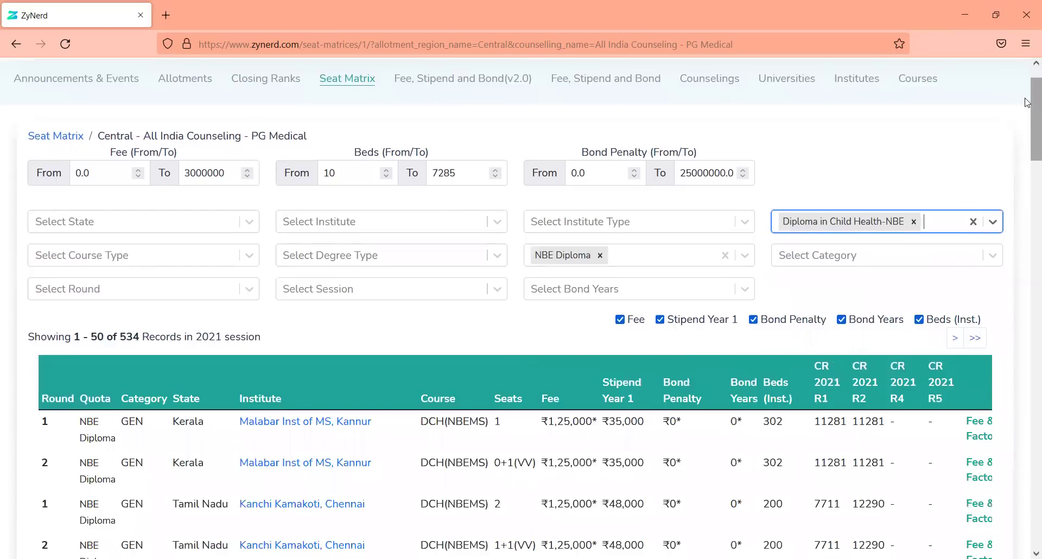
{"action": "scroll", "coordinate": [1027, 130], "scroll_direction": "down", "scroll_amount": 2}
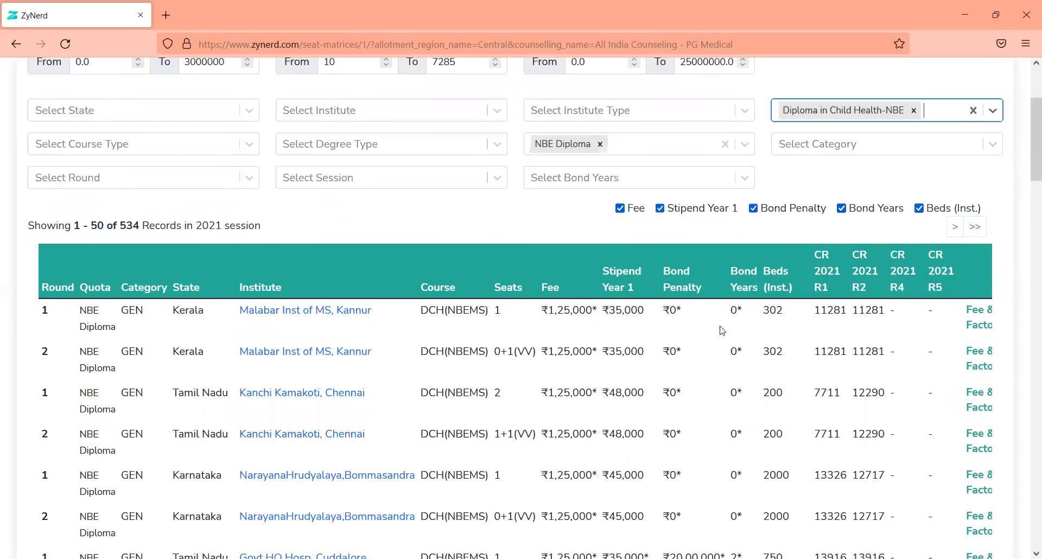
Step: Limit the Diploma in Child Health-NBE seats to Round 1
{"action": "left_click", "coordinate": [72, 177]}
{"action": "key", "text": "Return"}
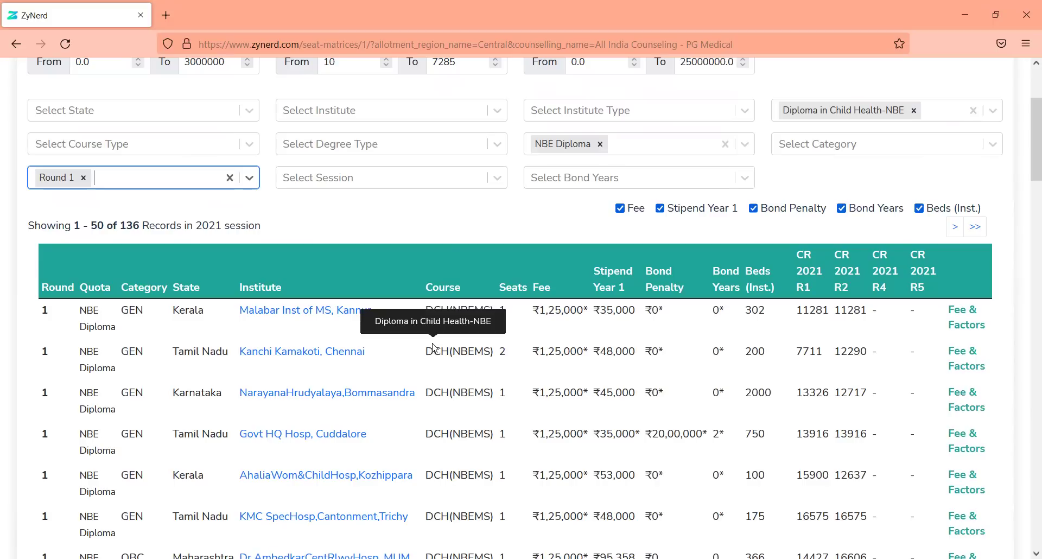
{"action": "left_click", "coordinate": [460, 226]}
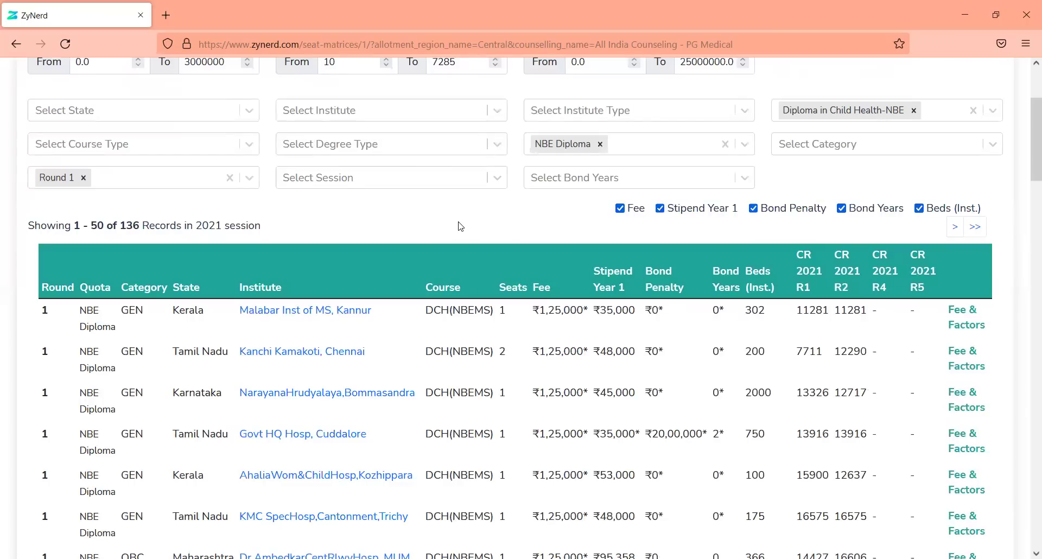
Step: Look through the listed seats, and clear the NBE Diploma quota filter
{"action": "scroll", "coordinate": [460, 227], "scroll_direction": "down", "scroll_amount": 6}
{"action": "scroll", "coordinate": [459, 227], "scroll_direction": "up", "scroll_amount": 6}
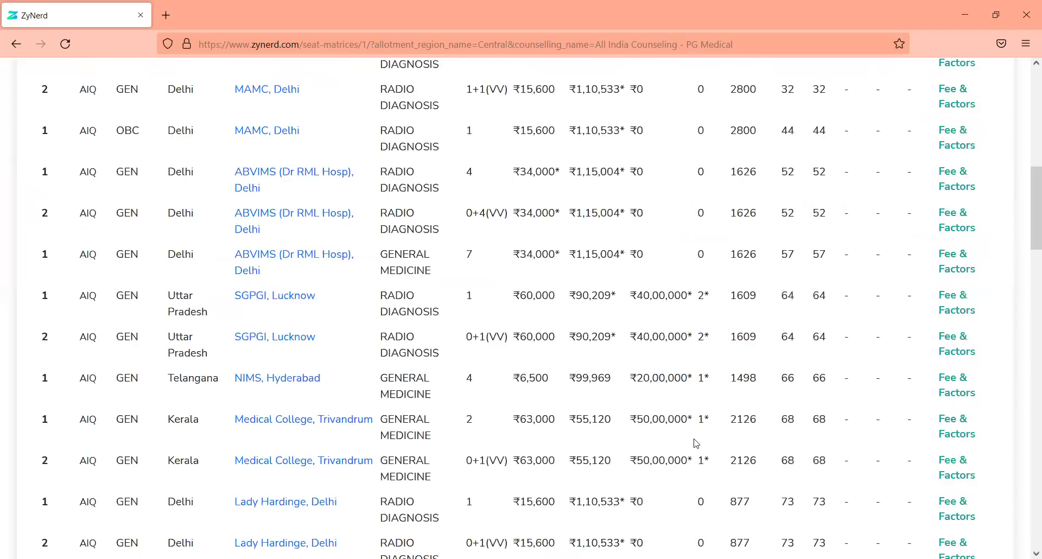
{"action": "scroll", "coordinate": [696, 444], "scroll_direction": "down", "scroll_amount": 2}
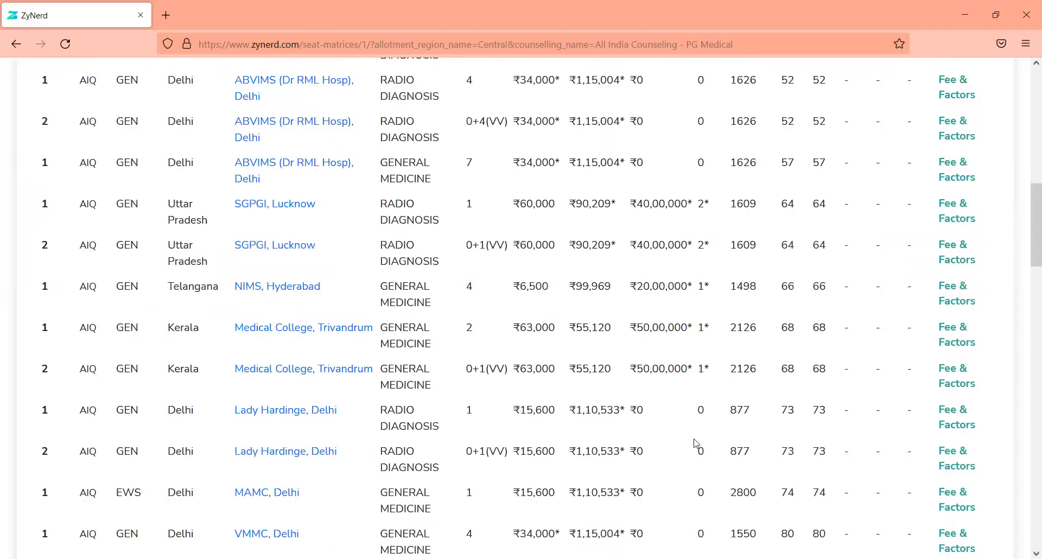
{"action": "scroll", "coordinate": [696, 443], "scroll_direction": "up", "scroll_amount": 4}
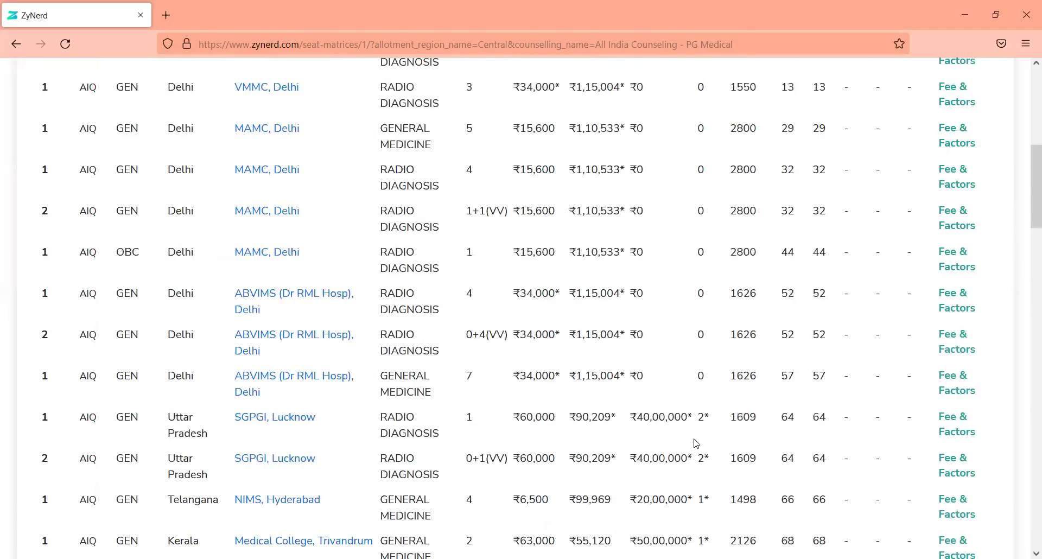
{"action": "scroll", "coordinate": [696, 443], "scroll_direction": "up", "scroll_amount": 5}
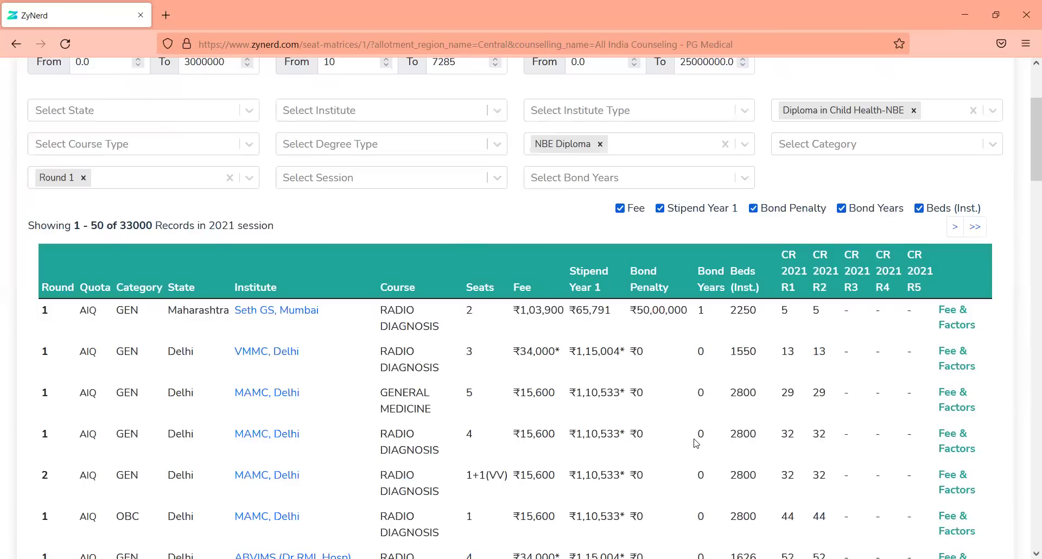
{"action": "scroll", "coordinate": [696, 443], "scroll_direction": "up", "scroll_amount": 3}
{"action": "left_click", "coordinate": [600, 305]}
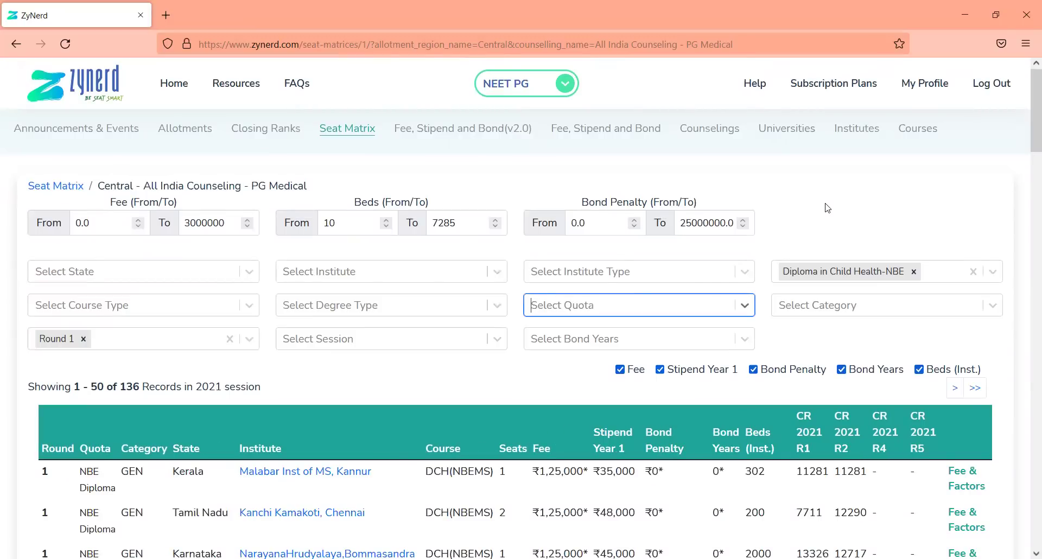
Step: Open the Fee, Stipend and Bond(v2.0) details for All India Counseling - PG Medical
{"action": "left_click", "coordinate": [480, 131]}
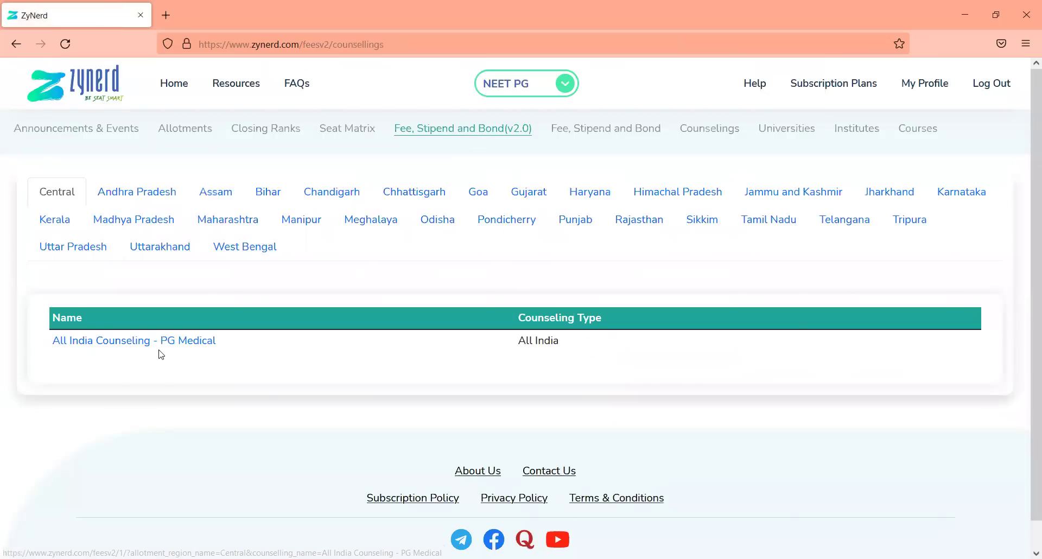
{"action": "left_click", "coordinate": [159, 344]}
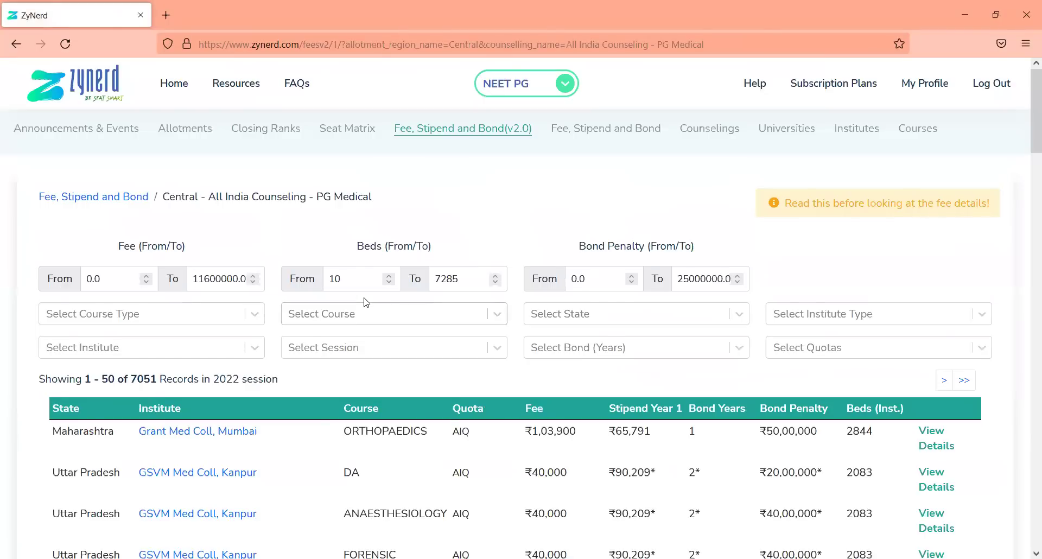
Step: Filter the fee records by the institute type NBE - Government Institute and look at the listed seats
{"action": "left_click", "coordinate": [801, 314]}
{"action": "key", "text": "Down"}
{"action": "key", "text": "Down"}
{"action": "key", "text": "Down"}
{"action": "key", "text": "Down"}
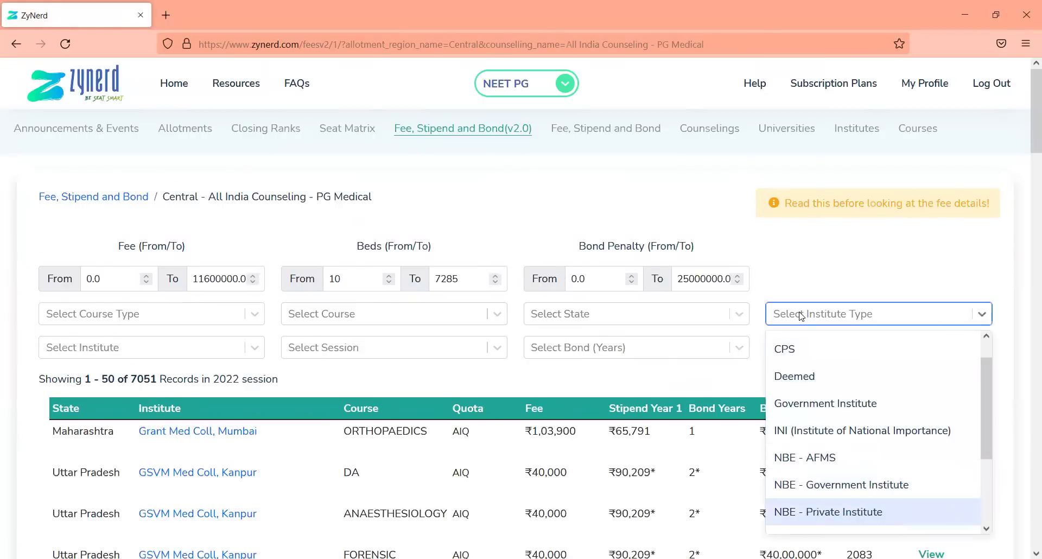
{"action": "key", "text": "Up"}
{"action": "key", "text": "Up"}
{"action": "key", "text": "Up"}
{"action": "key", "text": "Up"}
{"action": "key", "text": "Up"}
{"action": "key", "text": "Up"}
{"action": "key", "text": "Down"}
{"action": "key", "text": "Down"}
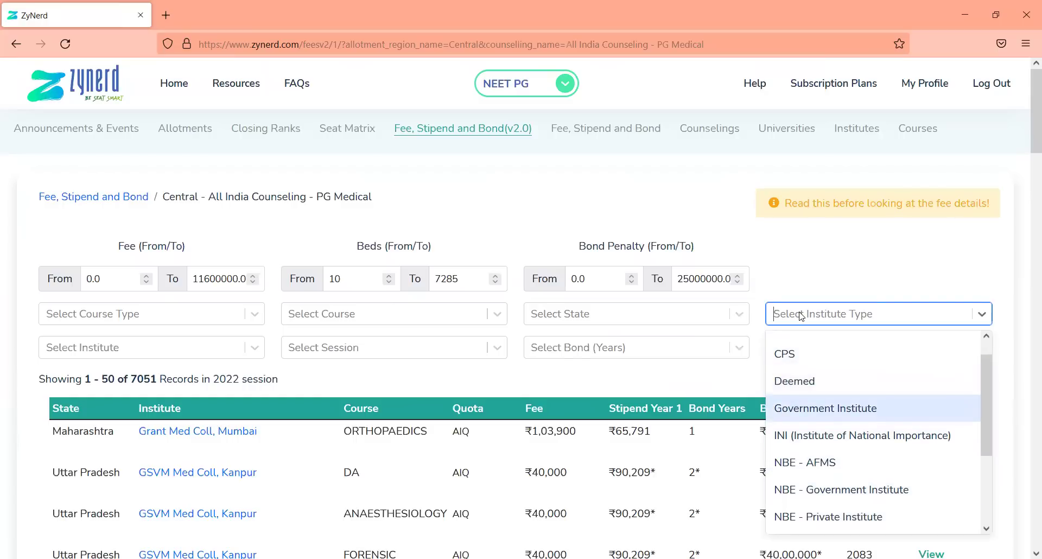
{"action": "key", "text": "Down"}
{"action": "key", "text": "Down"}
{"action": "key", "text": "Down"}
{"action": "key", "text": "Down"}
{"action": "key", "text": "Down"}
{"action": "key", "text": "Up"}
{"action": "key", "text": "Up"}
{"action": "key", "text": "Down"}
{"action": "key", "text": "Down"}
{"action": "key", "text": "Up"}
{"action": "key", "text": "Up"}
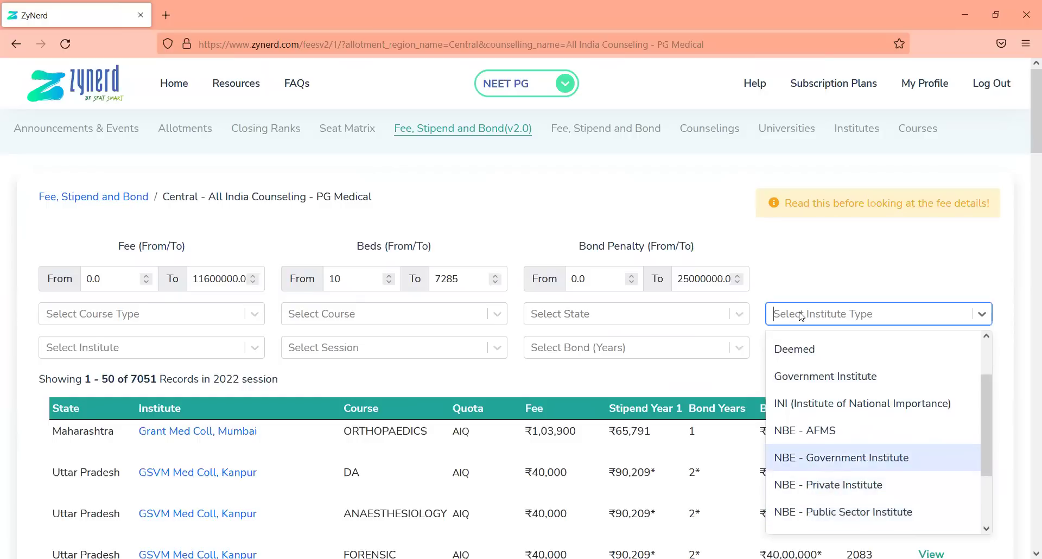
{"action": "key", "text": "Return"}
{"action": "left_click", "coordinate": [730, 374]}
{"action": "scroll", "coordinate": [731, 374], "scroll_direction": "down", "scroll_amount": 1}
{"action": "scroll", "coordinate": [677, 301], "scroll_direction": "down", "scroll_amount": 1}
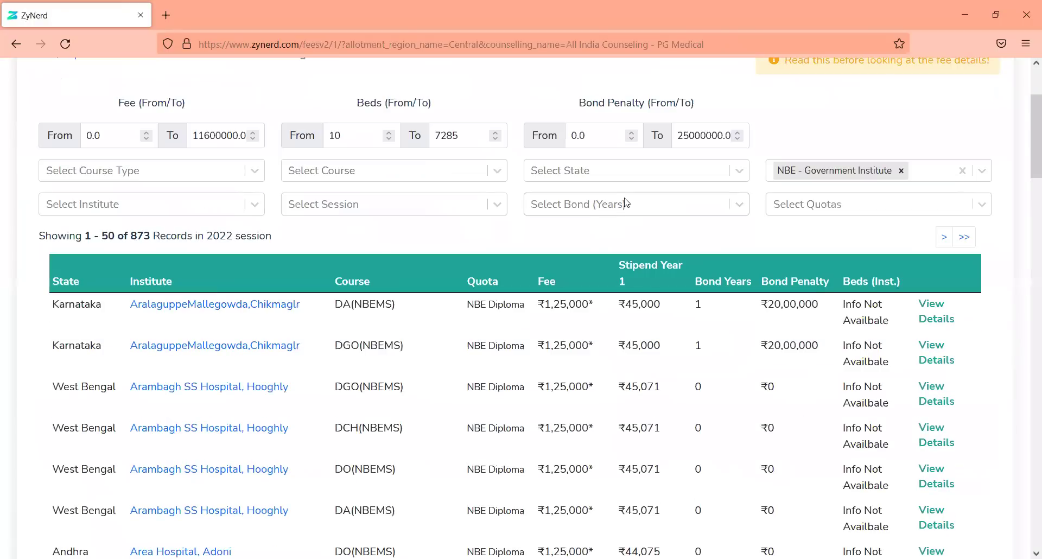
Step: Limit the NBE - Government Institute records to a bond of 1 year, and clear that bond filter
{"action": "left_click", "coordinate": [626, 203]}
{"action": "key", "text": "Down"}
{"action": "key", "text": "Return"}
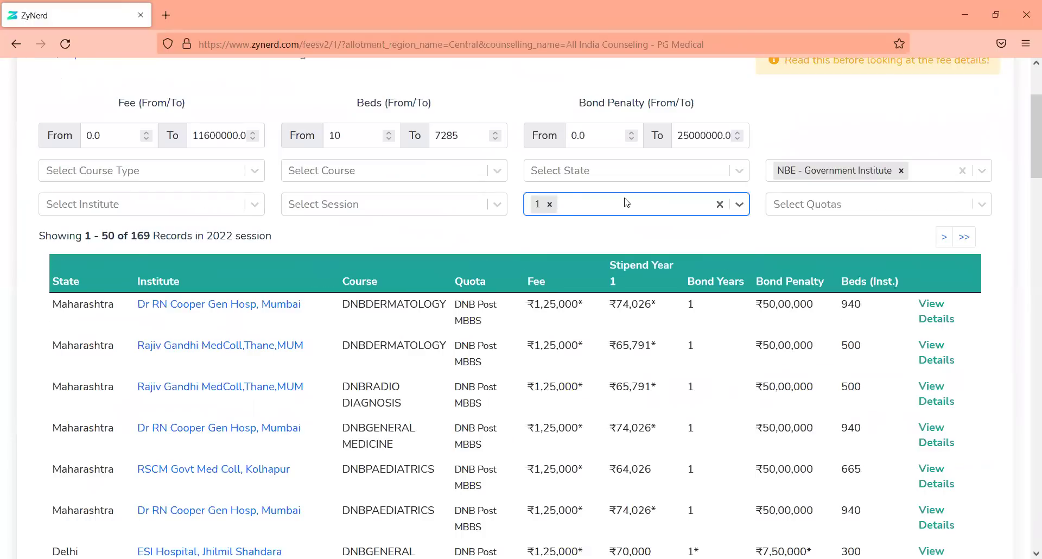
{"action": "key", "text": "BackSpace"}
Step: Replace the NBE - Government Institute filter with the institute type Deemed
{"action": "left_click", "coordinate": [901, 170]}
{"action": "left_click", "coordinate": [903, 172]}
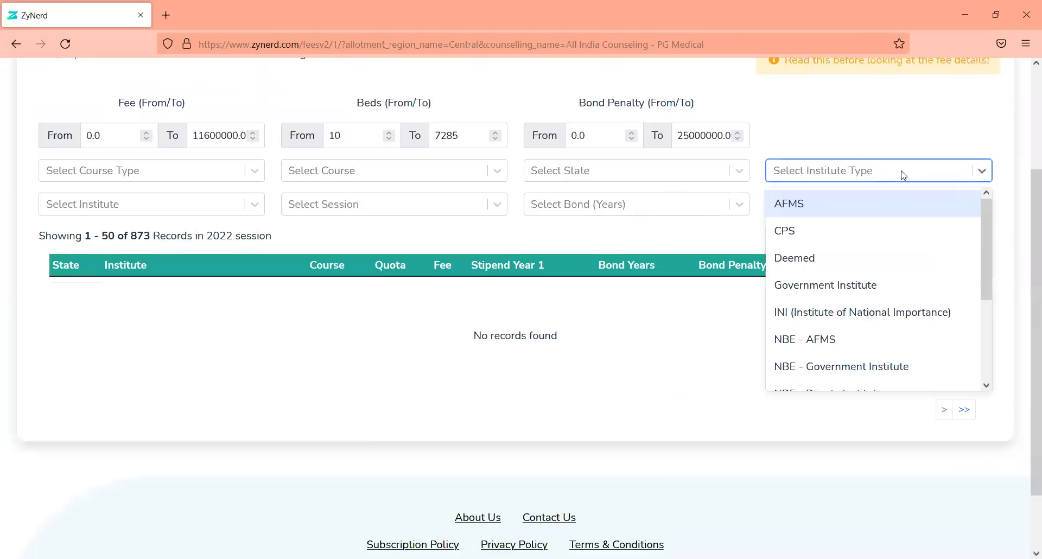
{"action": "key", "text": "Down"}
{"action": "key", "text": "Down"}
{"action": "key", "text": "Return"}
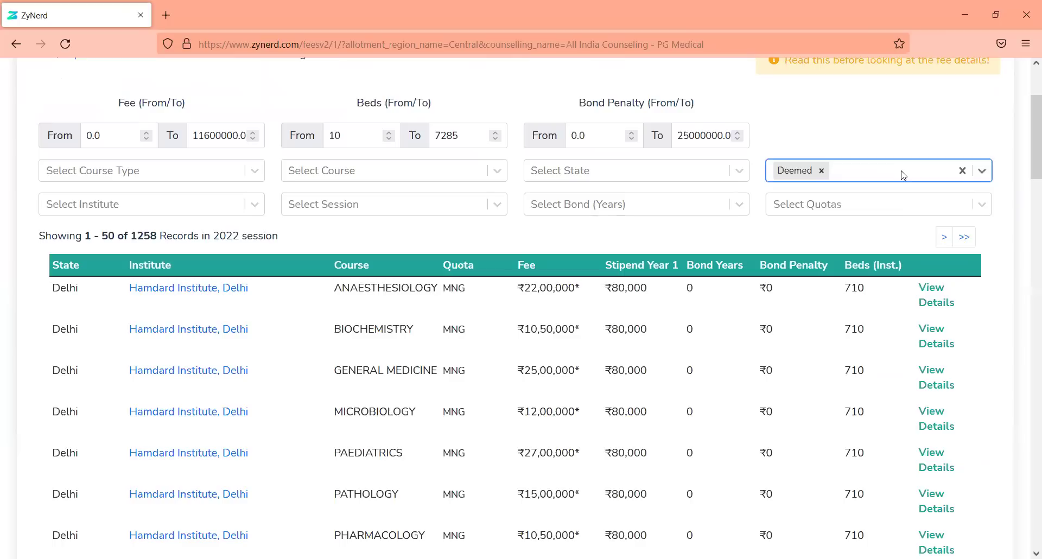
{"action": "left_click", "coordinate": [704, 237]}
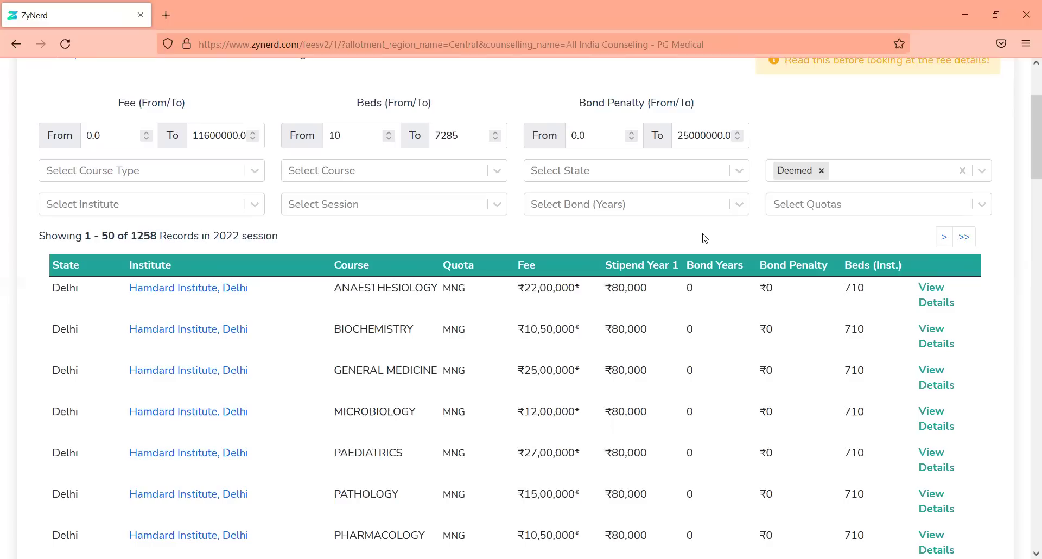
Step: Remove the Deemed institute type filter and apply it again by searching for deemed
{"action": "left_click", "coordinate": [822, 171]}
{"action": "type", "text": "d"}
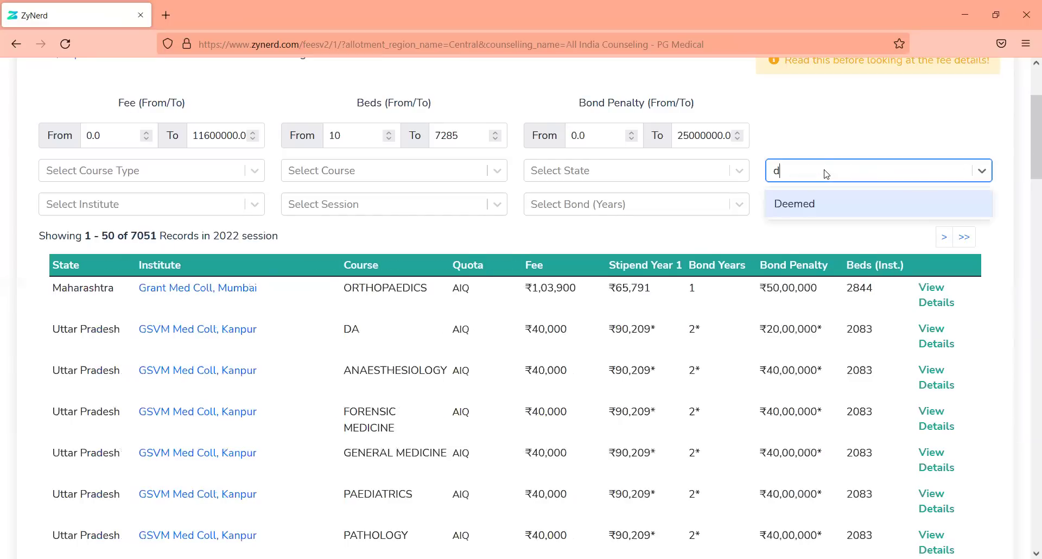
{"action": "type", "text": "eemed"}
{"action": "key", "text": "ctrl+a"}
{"action": "type", "text": "w"}
{"action": "key", "text": "BackSpace"}
{"action": "type", "text": "deemed"}
{"action": "key", "text": "Return"}
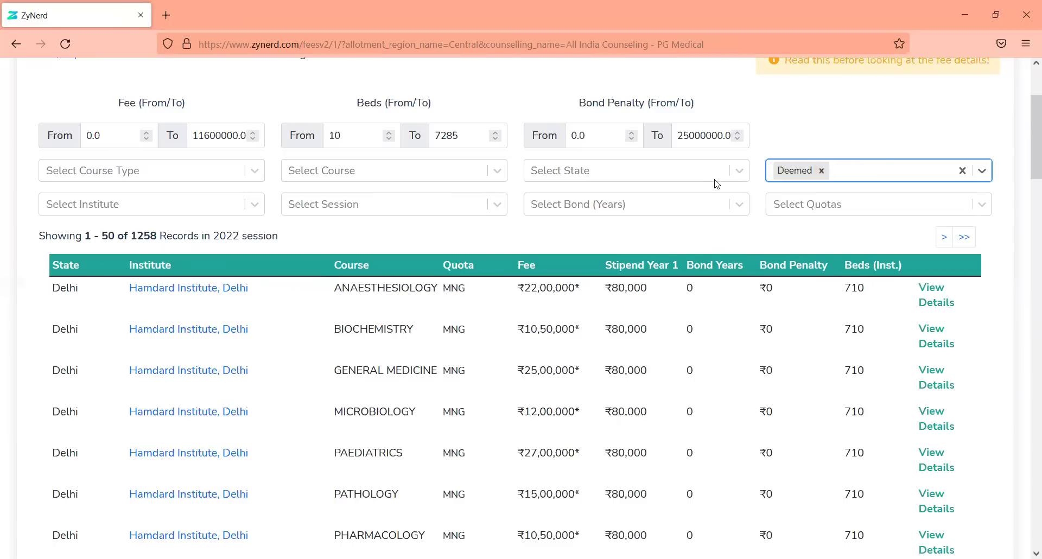
Step: Limit the Deemed institute records to the state Karnataka
{"action": "left_click", "coordinate": [641, 177]}
{"action": "key", "text": "Down"}
{"action": "key", "text": "Down"}
{"action": "key", "text": "Down"}
{"action": "key", "text": "Down"}
{"action": "key", "text": "Down"}
{"action": "key", "text": "Down"}
{"action": "key", "text": "Down"}
{"action": "key", "text": "Down"}
{"action": "key", "text": "Down"}
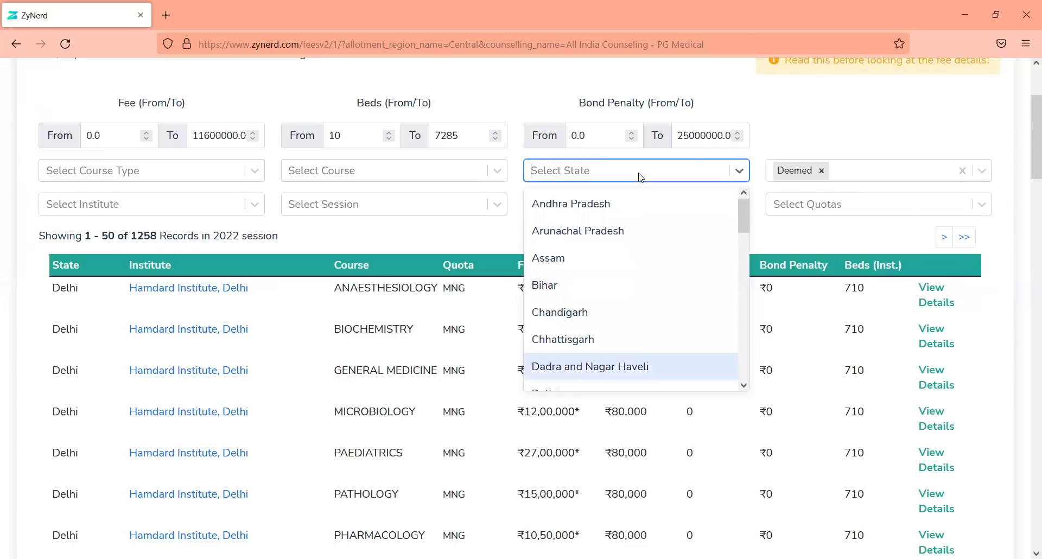
{"action": "key", "text": "Down"}
{"action": "key", "text": "Down"}
{"action": "key", "text": "Down"}
{"action": "key", "text": "Down"}
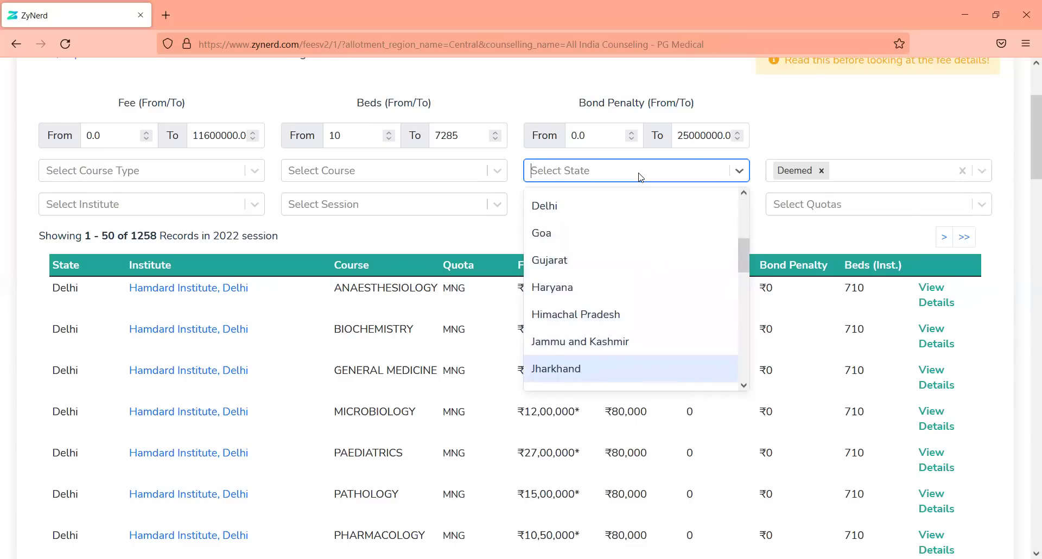
{"action": "type", "text": "kara"}
{"action": "key", "text": "BackSpace"}
{"action": "key", "text": "Return"}
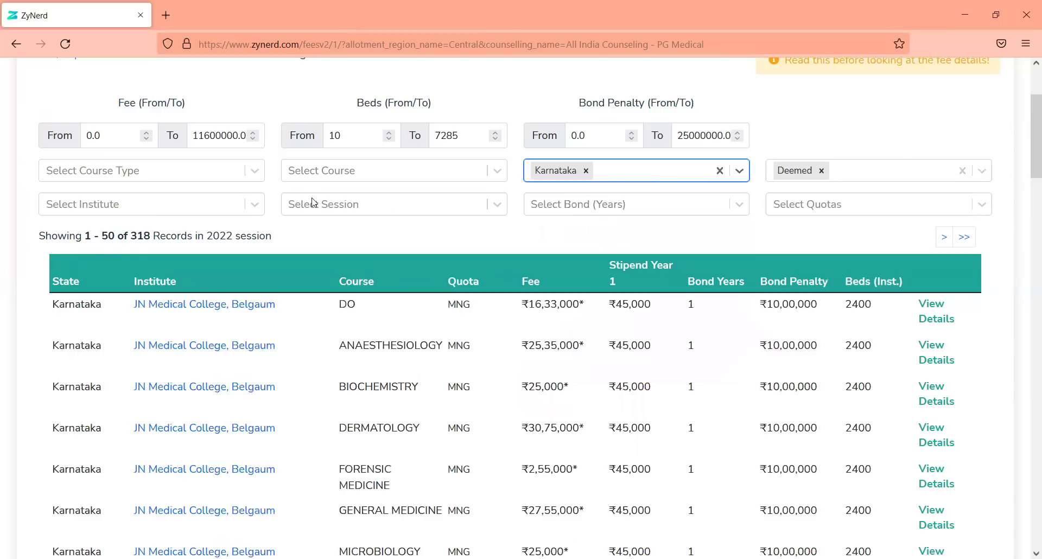
Step: Filter the Karnataka Deemed records by the course MD General Medicine
{"action": "left_click", "coordinate": [338, 171]}
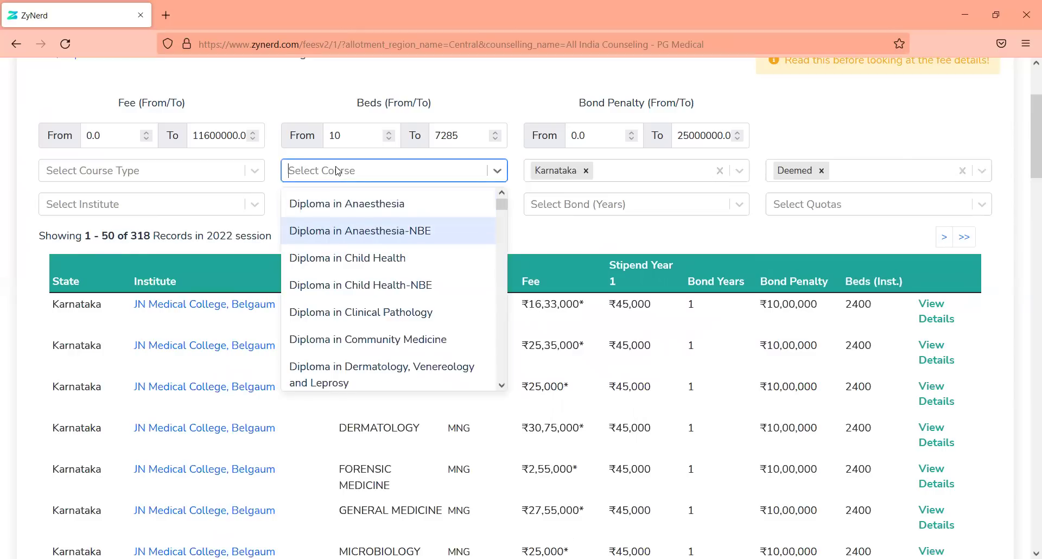
{"action": "type", "text": "general"}
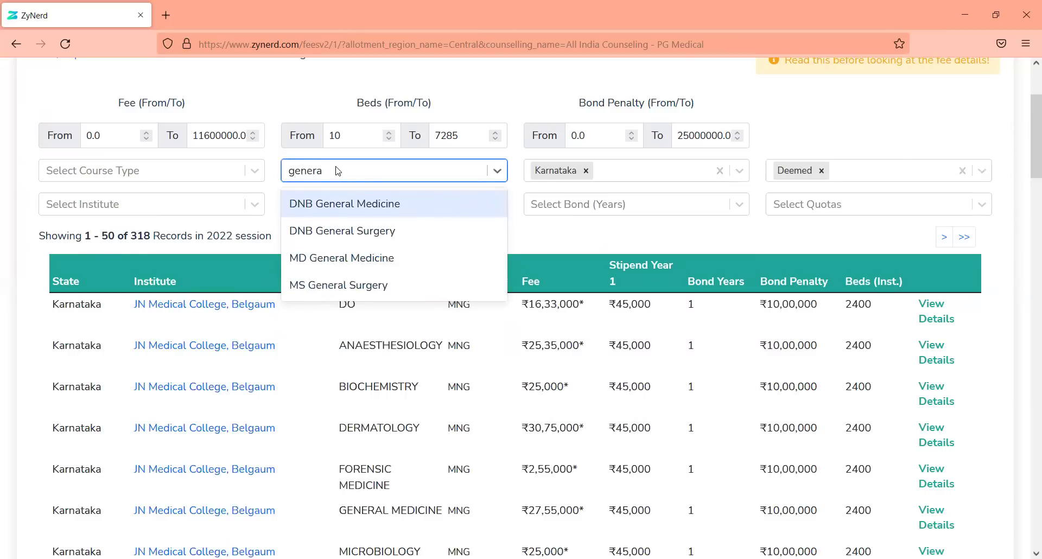
{"action": "key", "text": "Down"}
{"action": "key", "text": "Down"}
{"action": "key", "text": "Return"}
{"action": "left_click", "coordinate": [432, 228]}
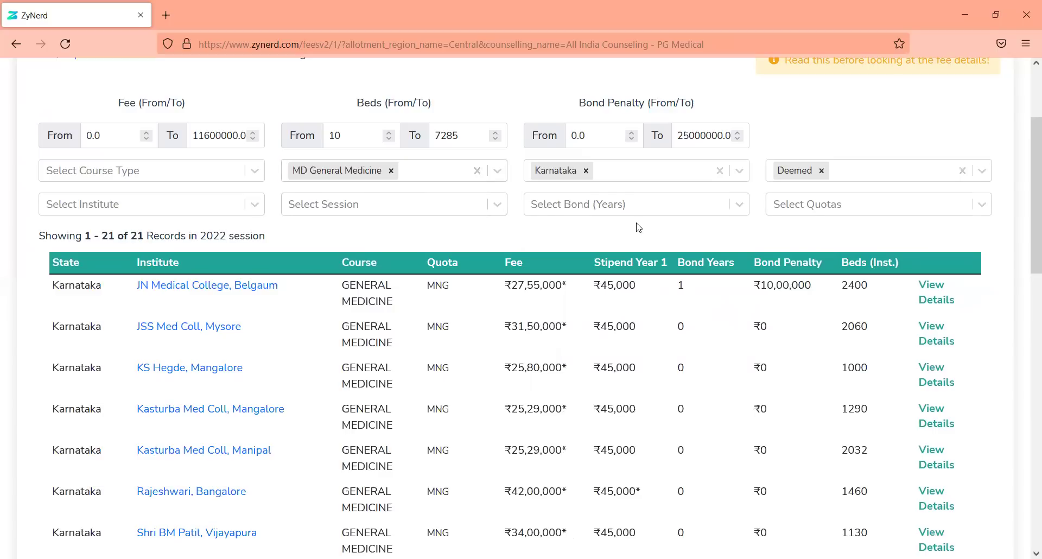
Step: Set the upper limit of the fee range to 4000000
{"action": "left_click", "coordinate": [218, 136]}
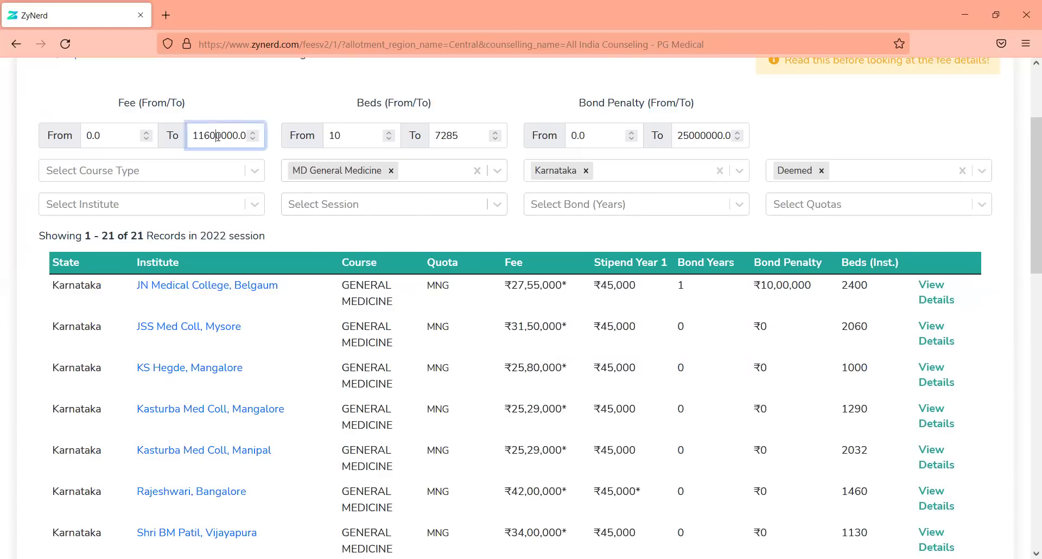
{"action": "double_click", "coordinate": [218, 136]}
{"action": "type", "text": "4000000"}
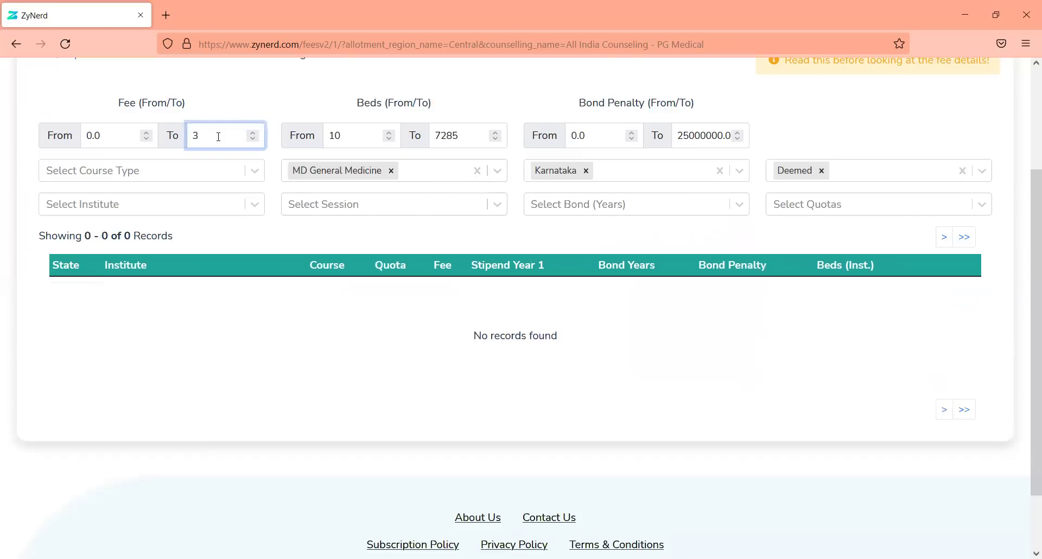
{"action": "key", "text": "shift+Tab"}
{"action": "left_click", "coordinate": [534, 240]}
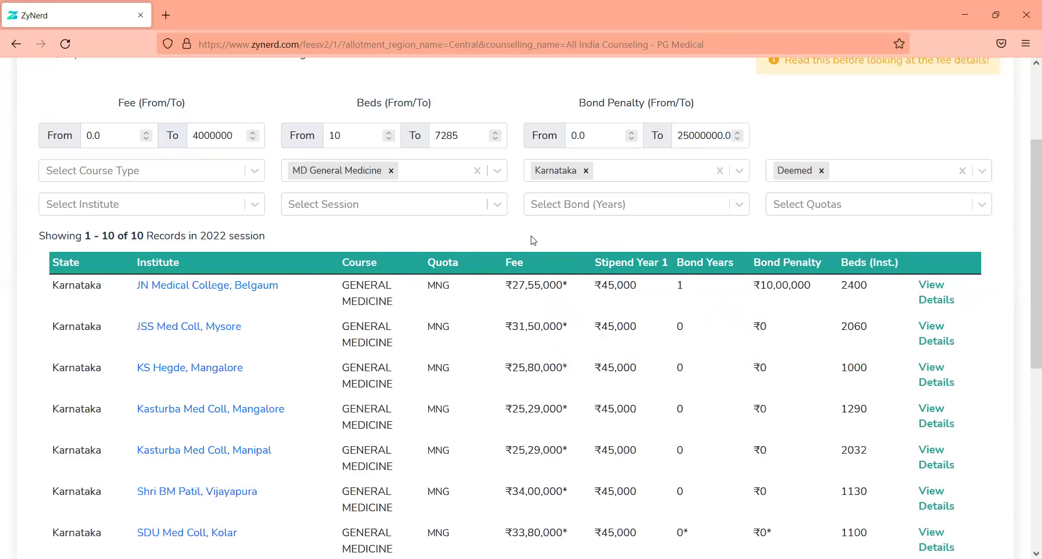
Step: Look through the filtered records, then view and close the details of the JN Medical College, Belgaum General Medicine seat
{"action": "scroll", "coordinate": [533, 240], "scroll_direction": "down", "scroll_amount": 5}
{"action": "scroll", "coordinate": [534, 240], "scroll_direction": "up", "scroll_amount": 5}
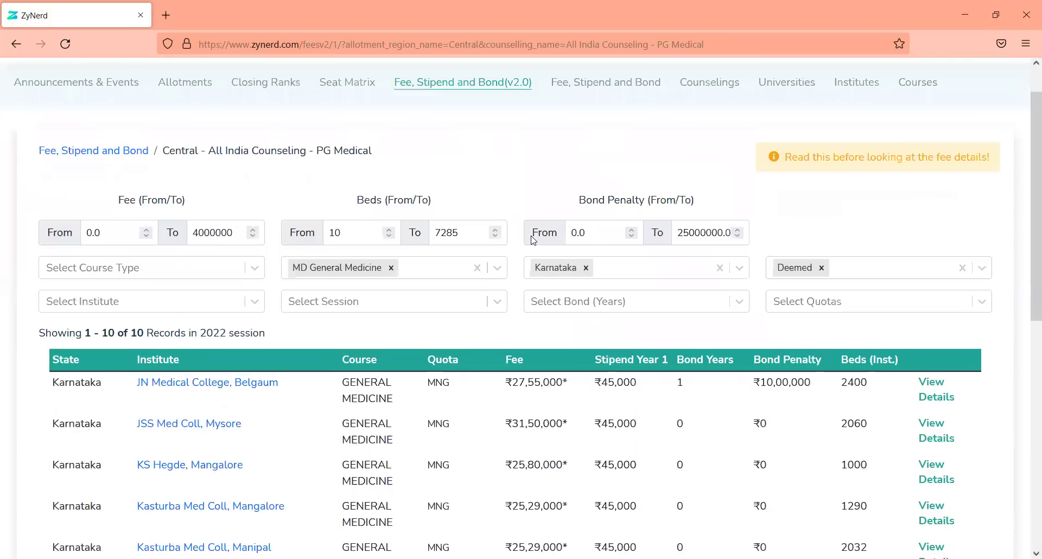
{"action": "scroll", "coordinate": [534, 240], "scroll_direction": "down", "scroll_amount": 1}
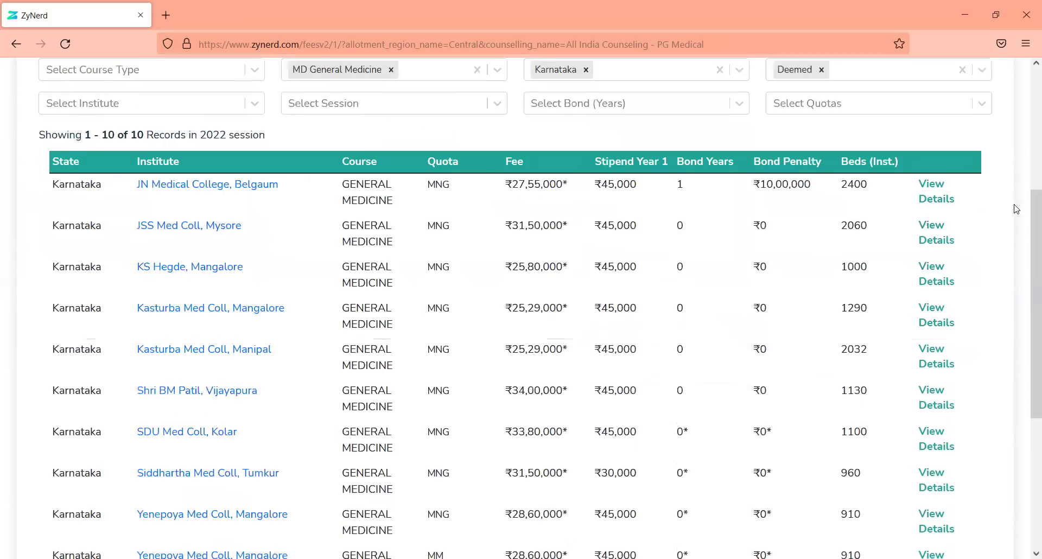
{"action": "left_click", "coordinate": [936, 191]}
{"action": "left_click", "coordinate": [885, 98]}
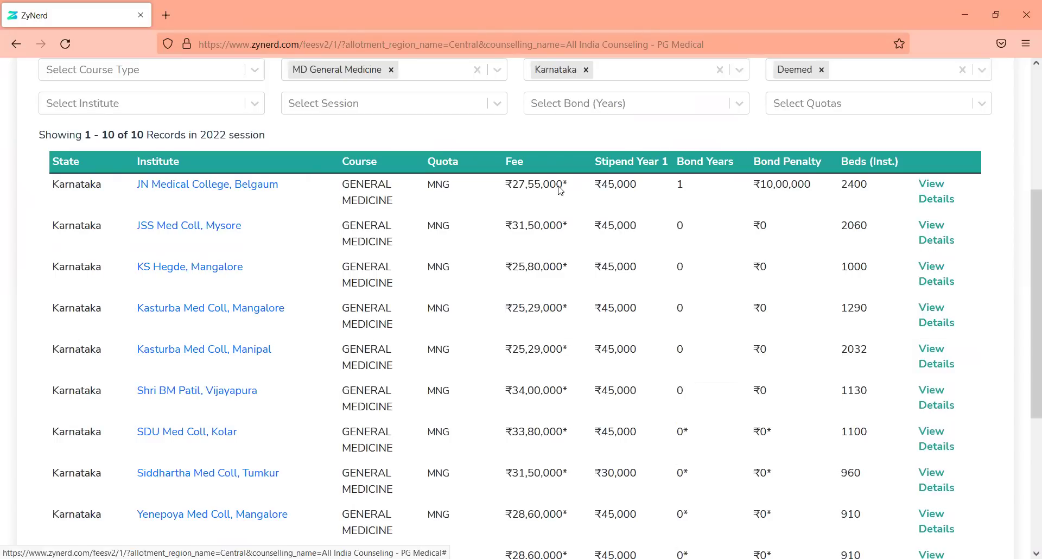
Step: Clear the Karnataka state filter from the MD General Medicine records
{"action": "scroll", "coordinate": [560, 188], "scroll_direction": "up", "scroll_amount": 2}
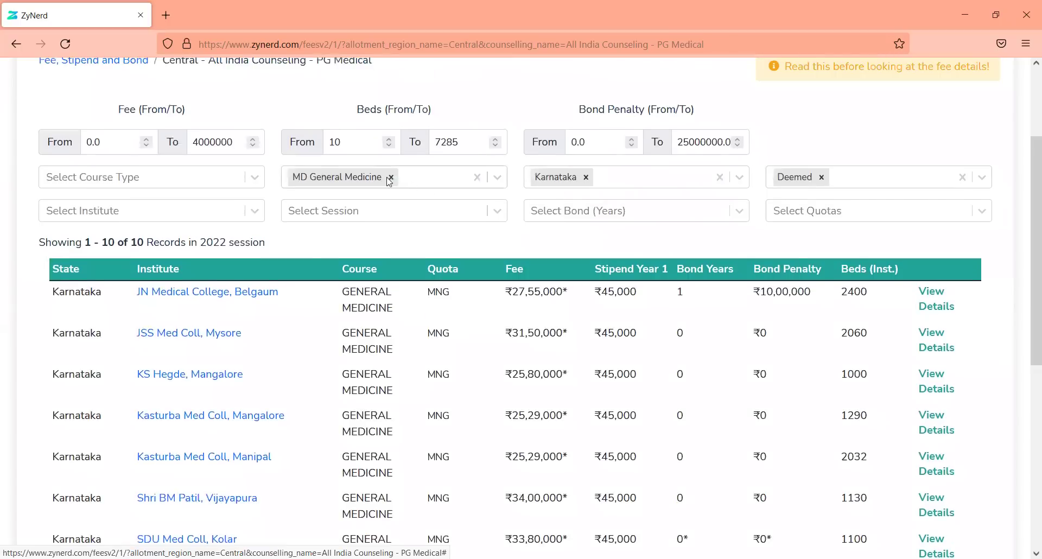
{"action": "left_click", "coordinate": [586, 177]}
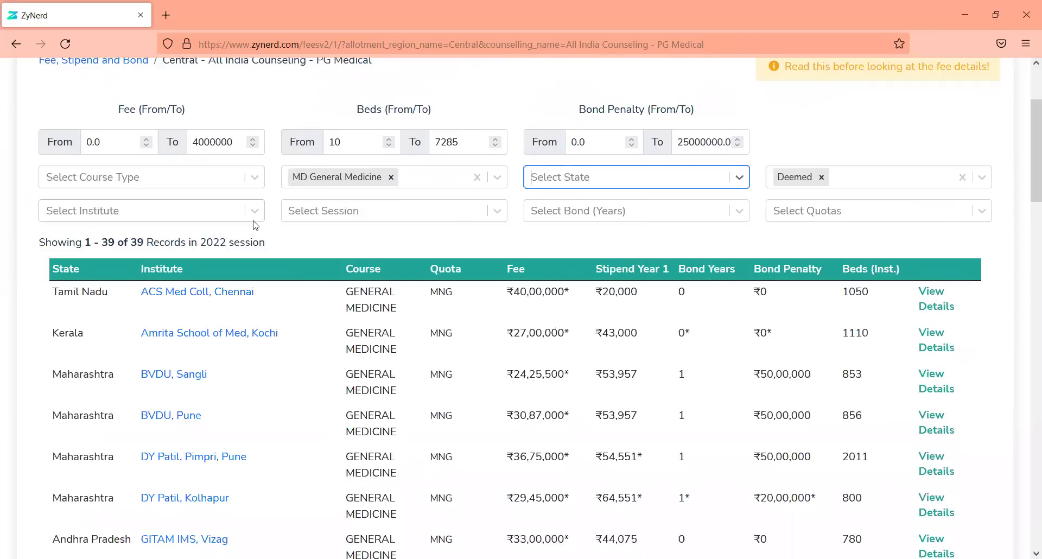
{"action": "left_click", "coordinate": [137, 184]}
{"action": "left_click", "coordinate": [137, 184]}
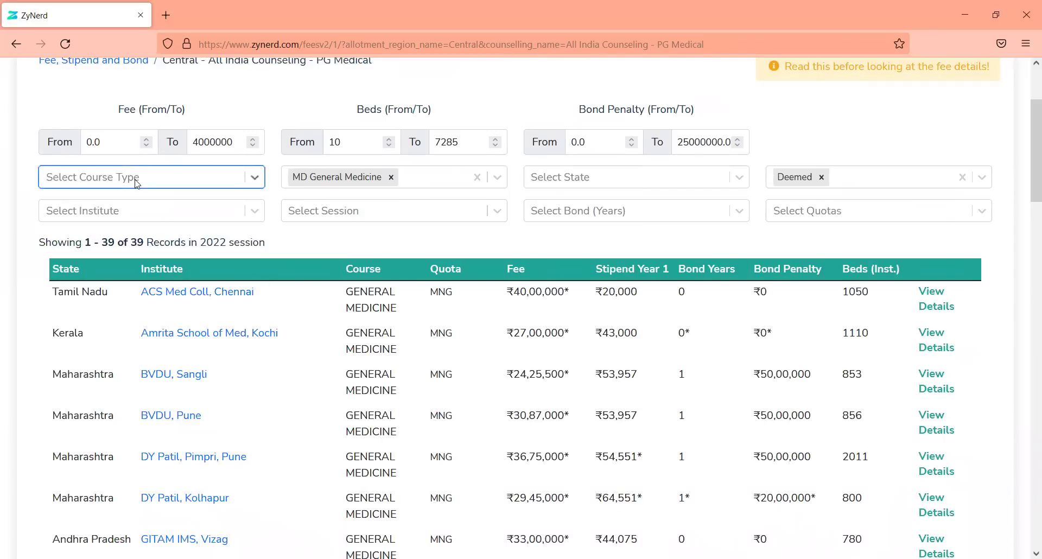
Step: Filter by the institute Sri Ramachandra Medical College & Research Institute, Chennai, and view its General Medicine seat details
{"action": "left_click", "coordinate": [138, 216]}
{"action": "type", "text": "rama"}
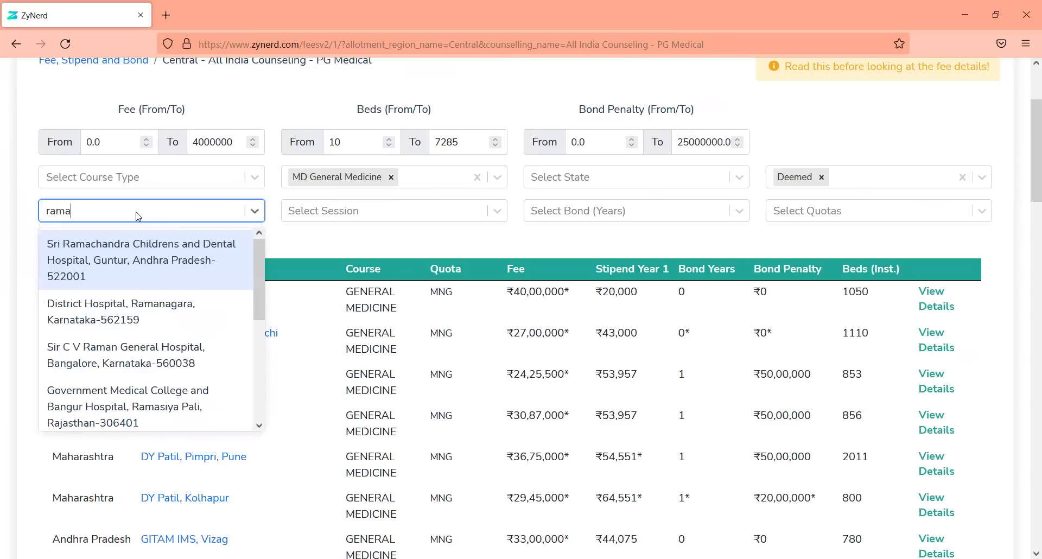
{"action": "type", "text": "chand"}
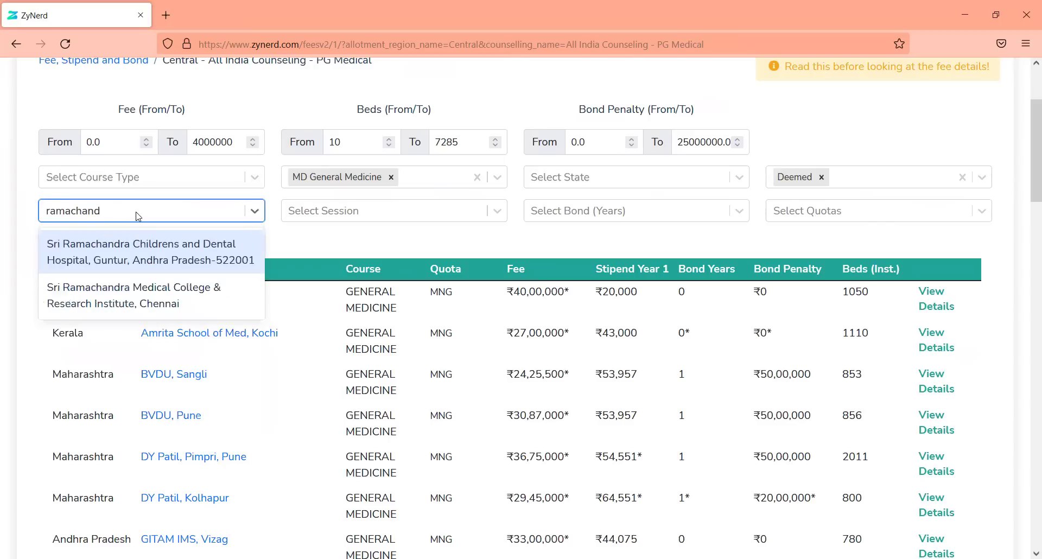
{"action": "key", "text": "Down"}
{"action": "key", "text": "Return"}
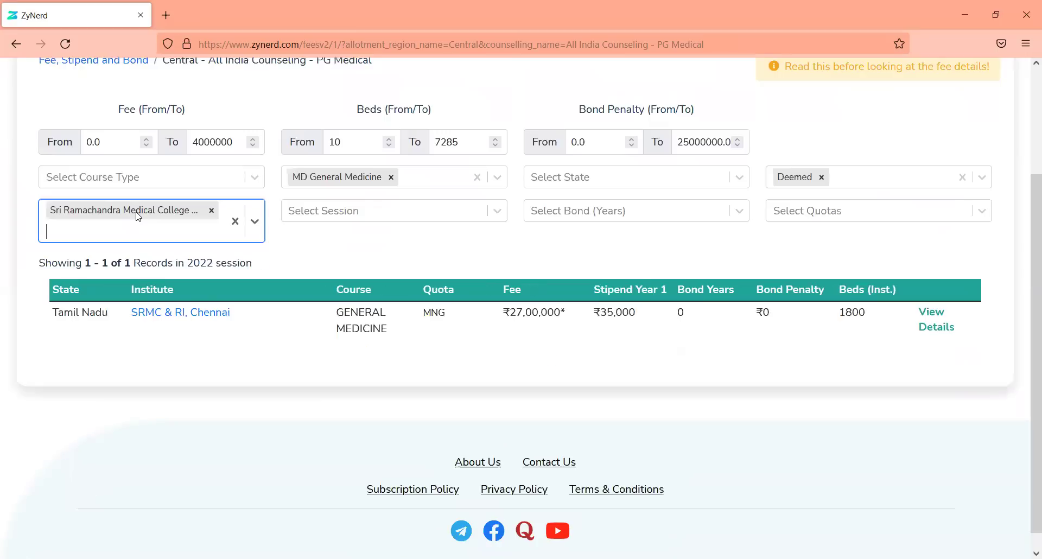
{"action": "left_click", "coordinate": [929, 317]}
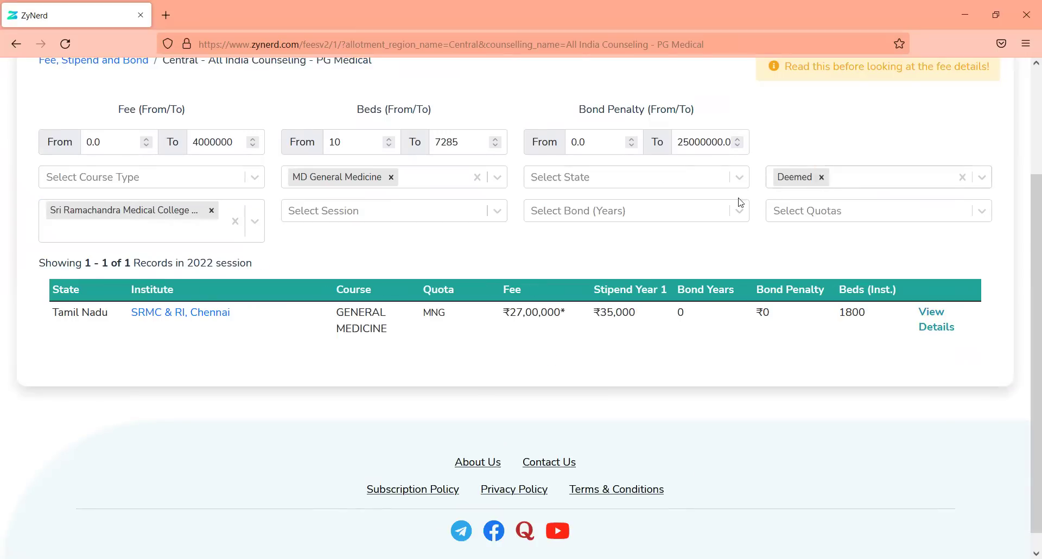
Step: Clear the MD General Medicine course filter and limit the institute's records to the NRI quota
{"action": "left_click", "coordinate": [391, 177]}
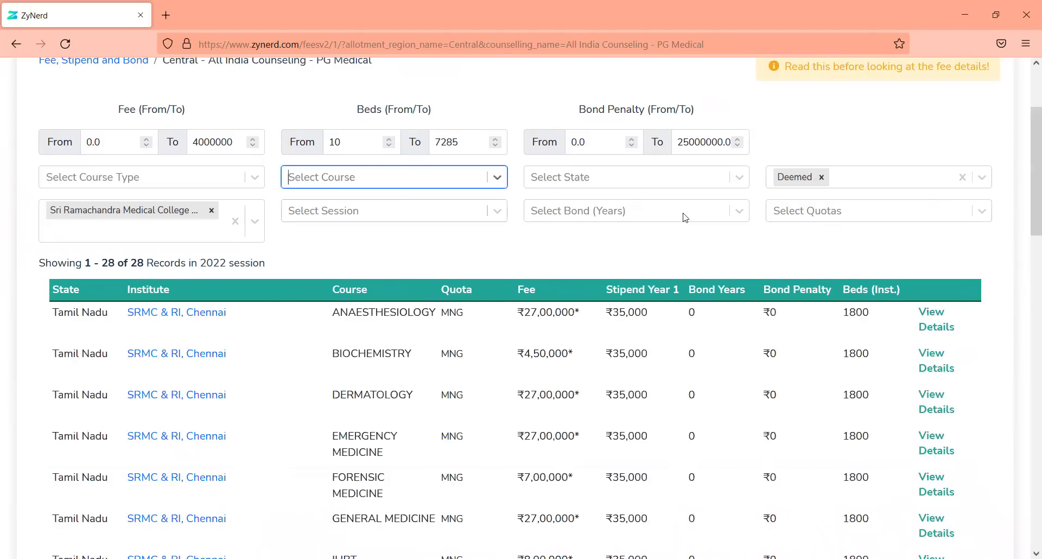
{"action": "left_click", "coordinate": [814, 214]}
{"action": "type", "text": "nri"}
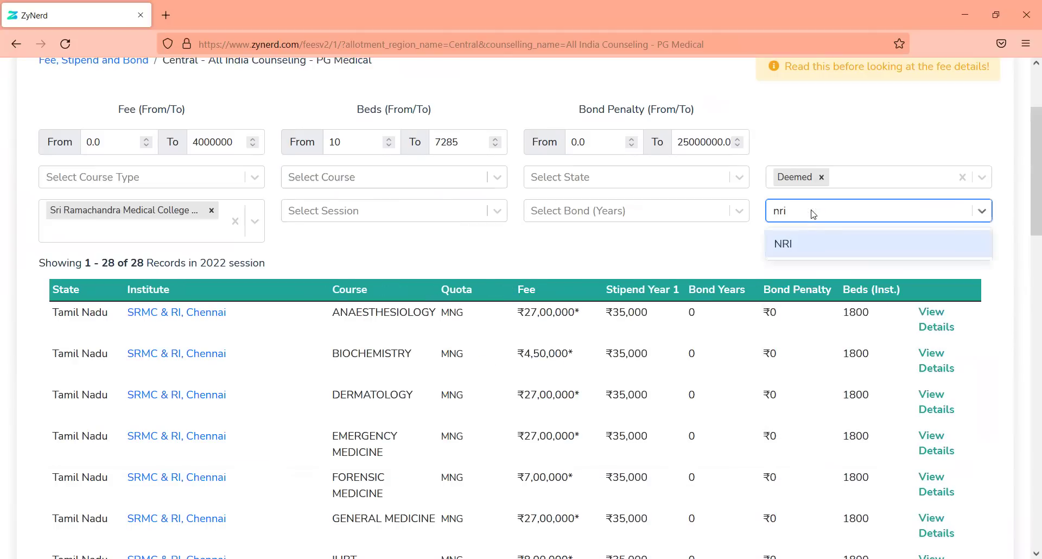
{"action": "key", "text": "Return"}
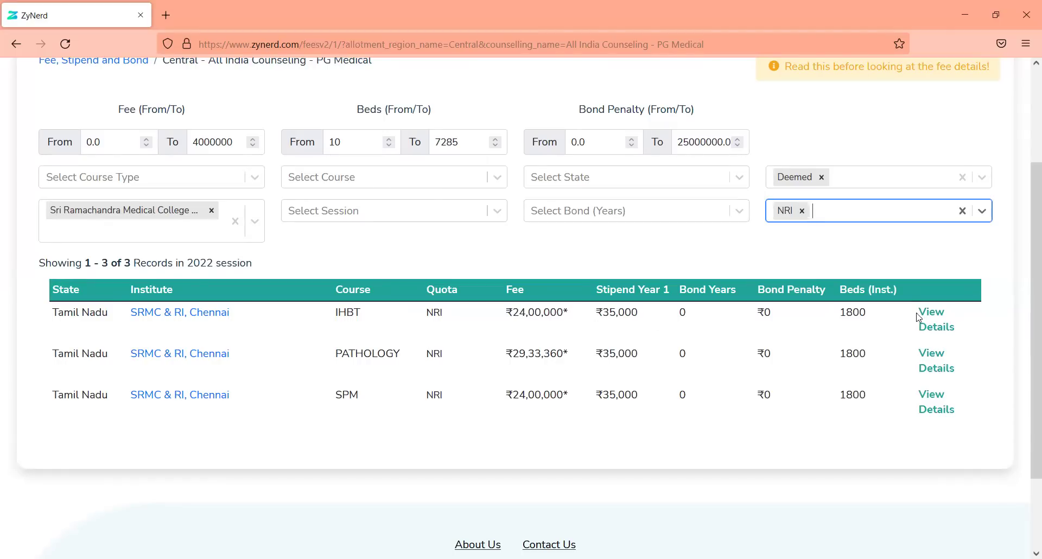
Step: View the fee, bond, stipend and deduction details of the IHBT seat under the NRI quota, and close them
{"action": "left_click", "coordinate": [931, 329]}
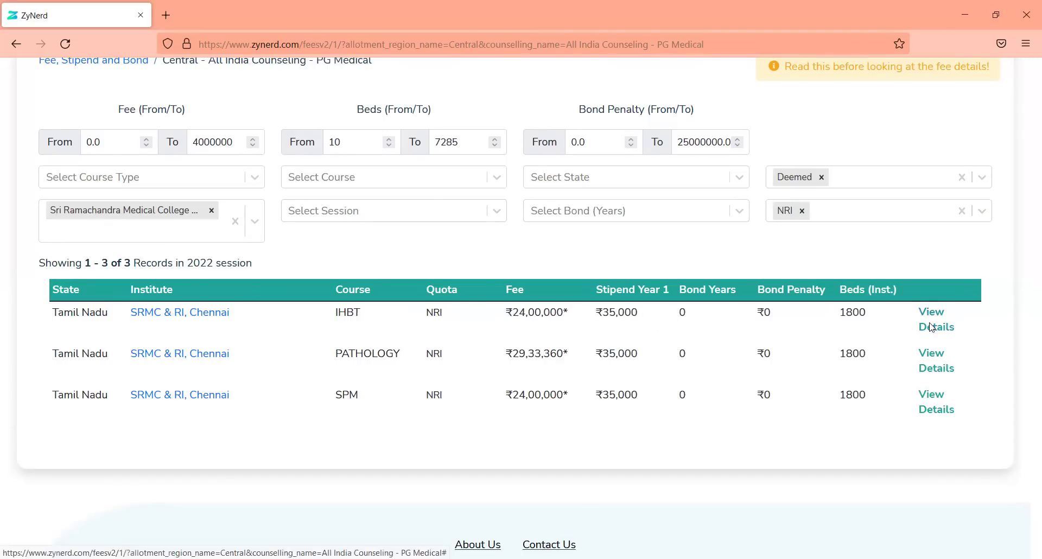
{"action": "scroll", "coordinate": [659, 356], "scroll_direction": "down", "scroll_amount": 3}
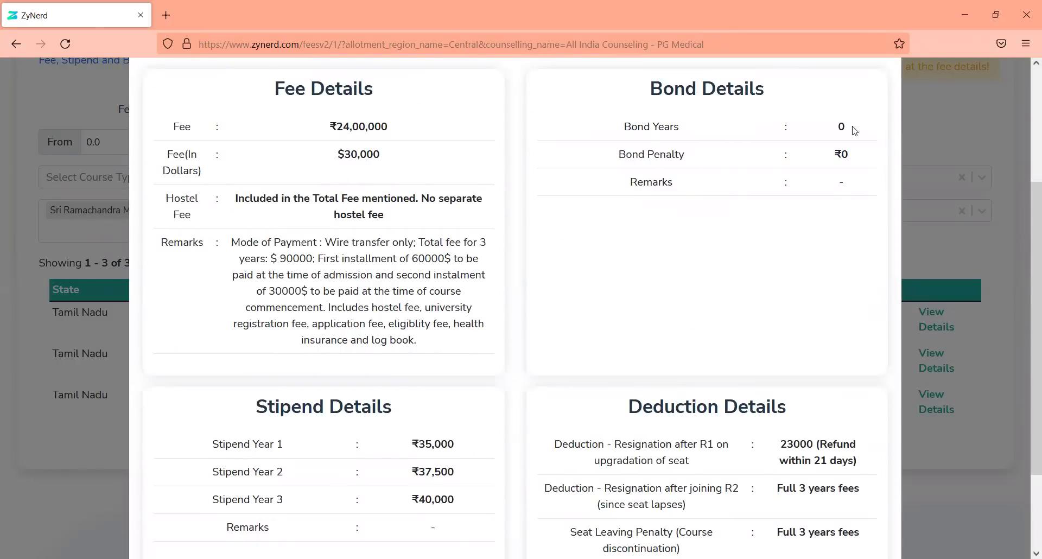
{"action": "left_click", "coordinate": [919, 253]}
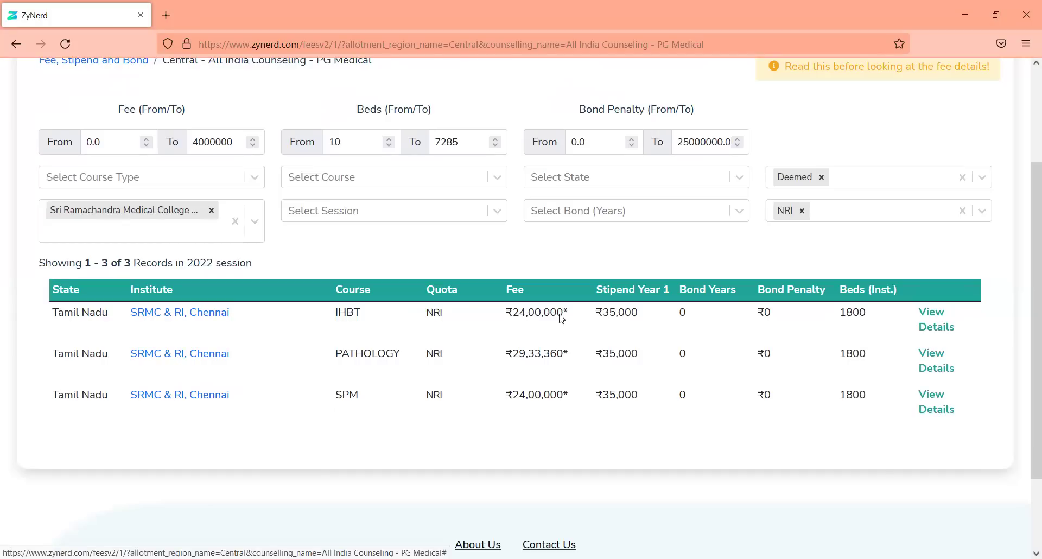
Step: Reopen the IHBT seat's NRI quota details, review the fee payment remarks and deductions, and close them
{"action": "left_click", "coordinate": [934, 327]}
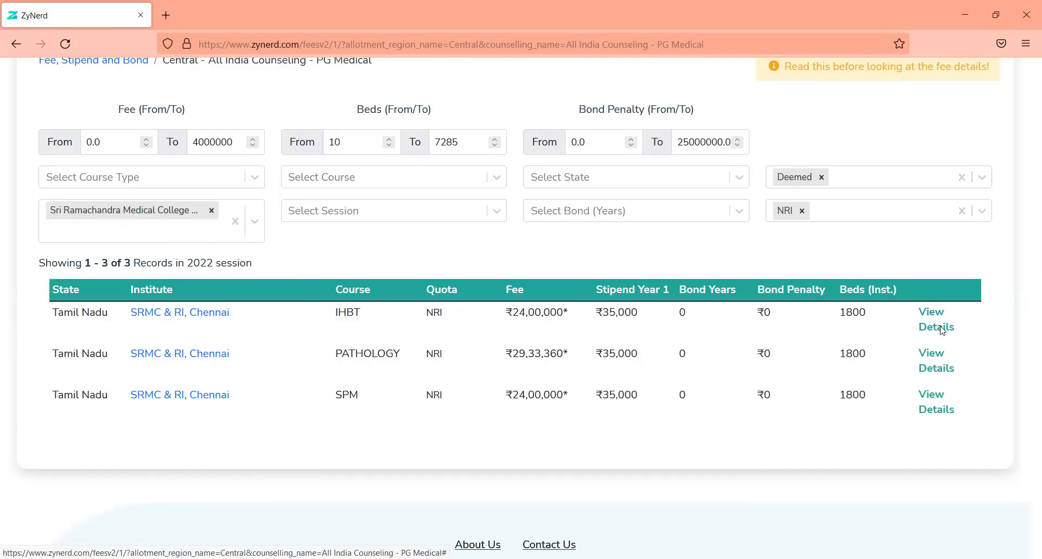
{"action": "scroll", "coordinate": [410, 351], "scroll_direction": "down", "scroll_amount": 3}
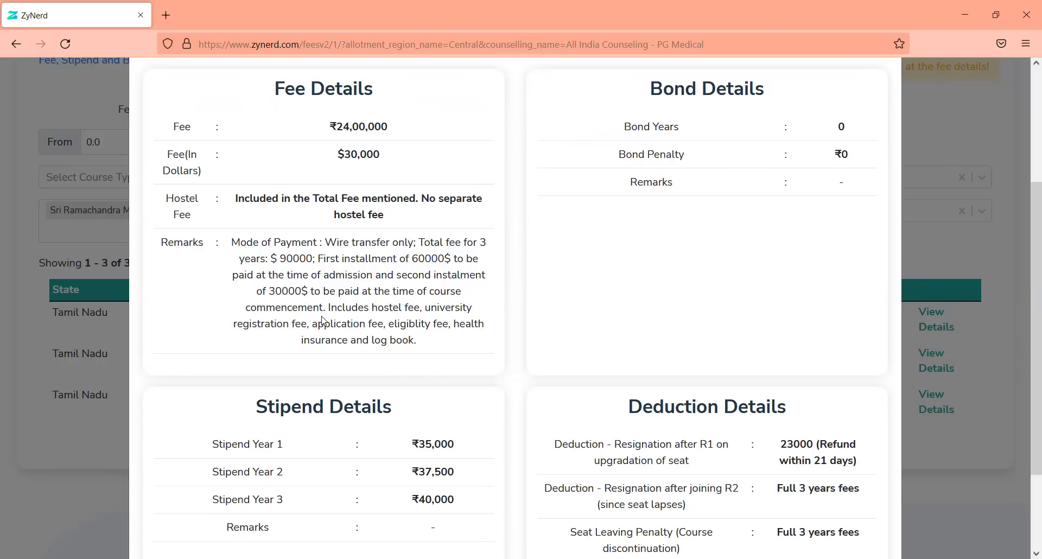
{"action": "left_click_drag", "start_coordinate": [1028, 182], "coordinate": [1027, 76]}
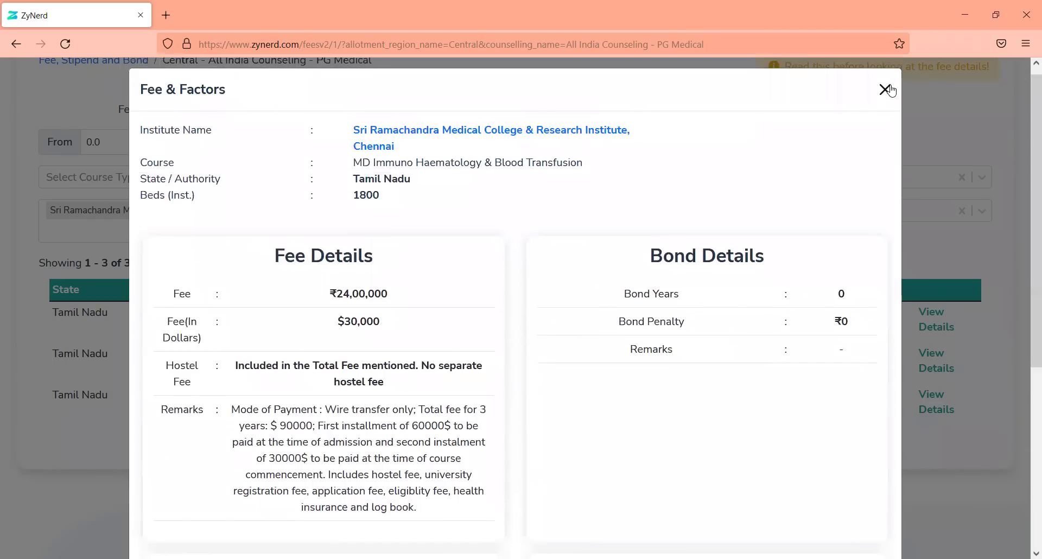
{"action": "left_click", "coordinate": [885, 88]}
Step: Clear the Sri Ramachandra institute, Deemed institute type and NRI quota filters
{"action": "left_click", "coordinate": [211, 212]}
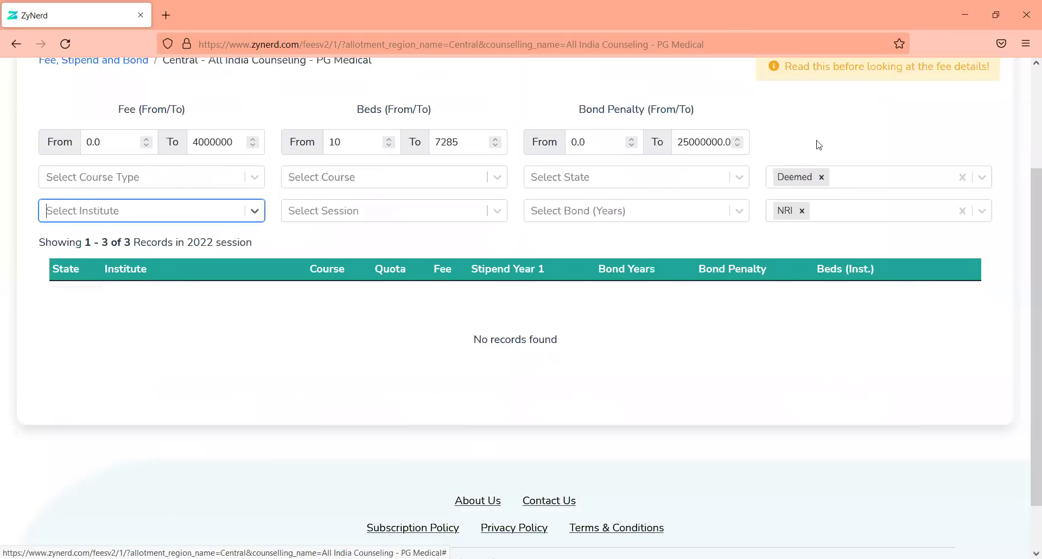
{"action": "left_click", "coordinate": [822, 177]}
{"action": "left_click", "coordinate": [803, 211]}
Step: Filter the fee records by the state Punjab and the institute type Government Institute
{"action": "left_click", "coordinate": [597, 177]}
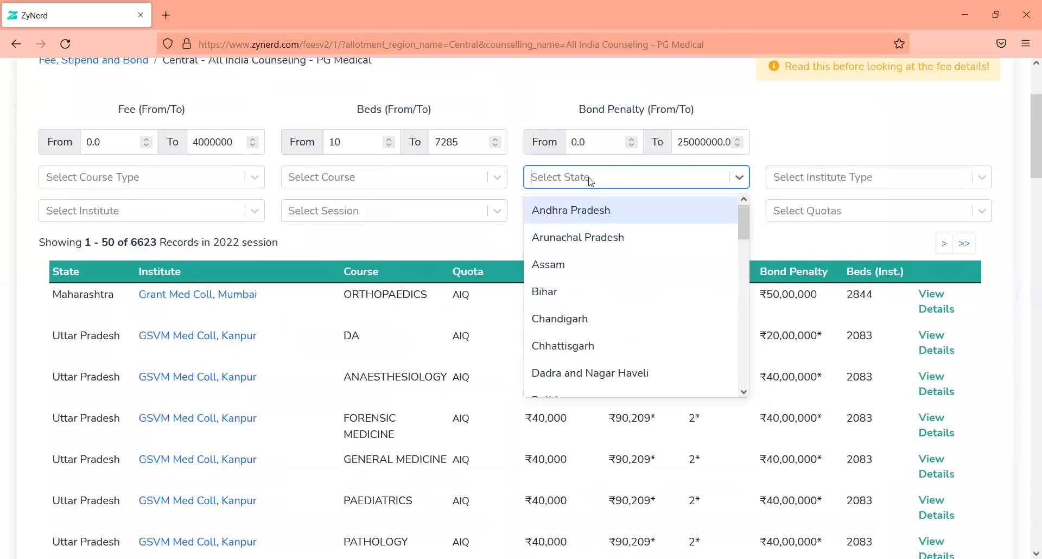
{"action": "type", "text": "punja"}
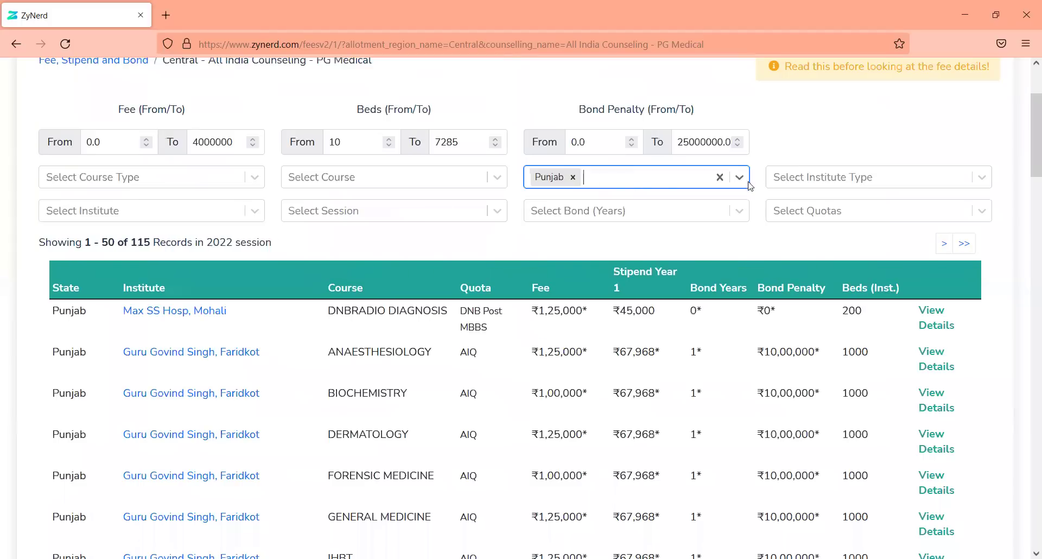
{"action": "left_click", "coordinate": [836, 178]}
{"action": "left_click", "coordinate": [837, 293]}
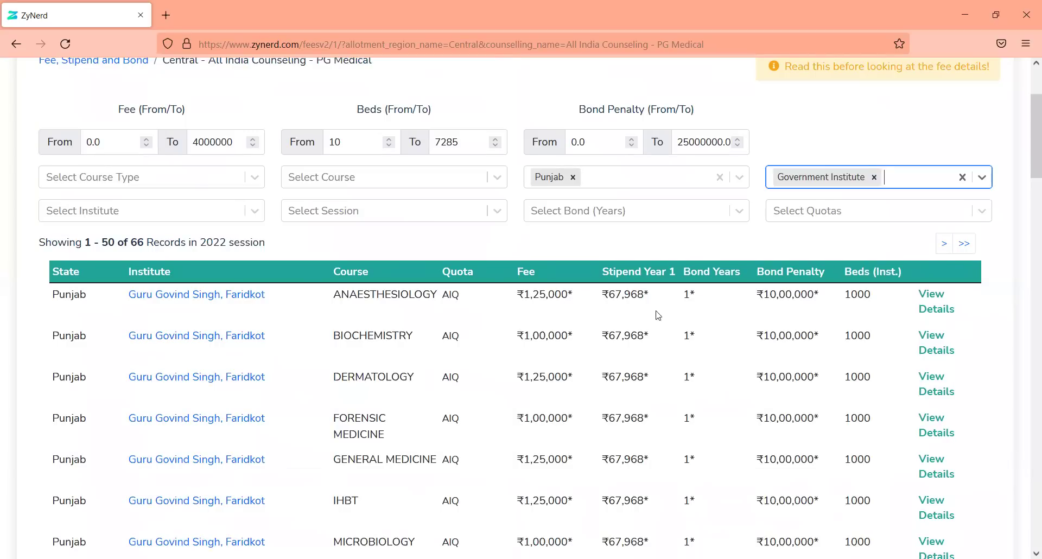
Step: View the fee, bond, stipend and deduction details of the Anaesthesiology seat at Guru Govind Singh, Faridkot, and close them
{"action": "left_click", "coordinate": [936, 303]}
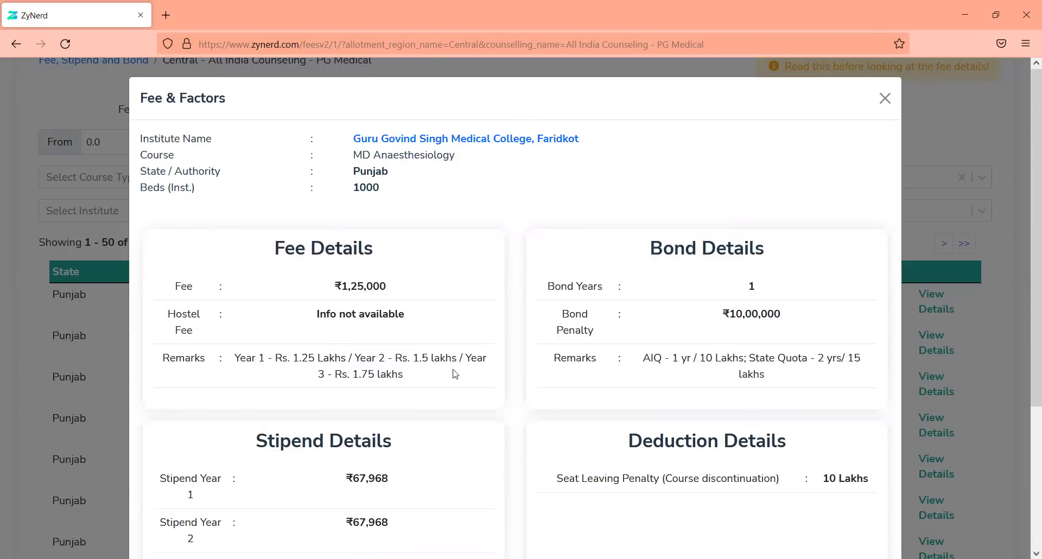
{"action": "left_click", "coordinate": [884, 99]}
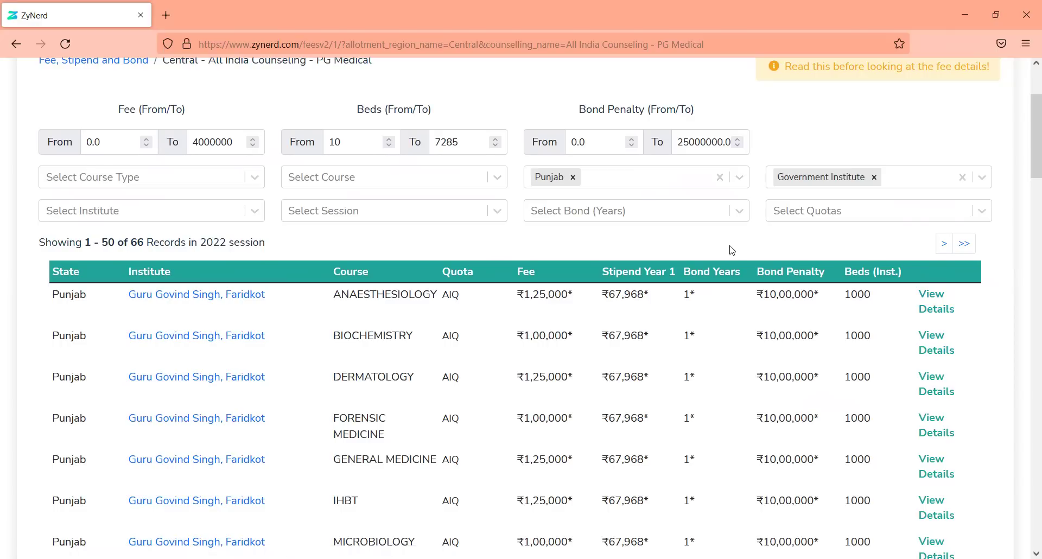
{"action": "scroll", "coordinate": [732, 249], "scroll_direction": "up", "scroll_amount": 3}
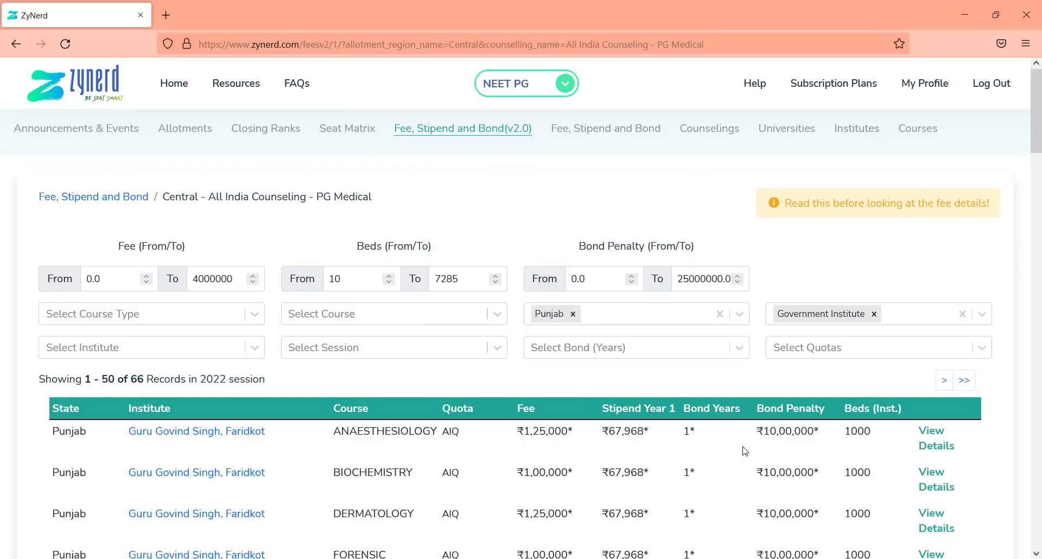
Step: Replace the Punjab and Government Institute filters with the institute Sri Lakshmi Narayana Institute of Medical Sciences, Pondicherry
{"action": "left_click", "coordinate": [573, 313]}
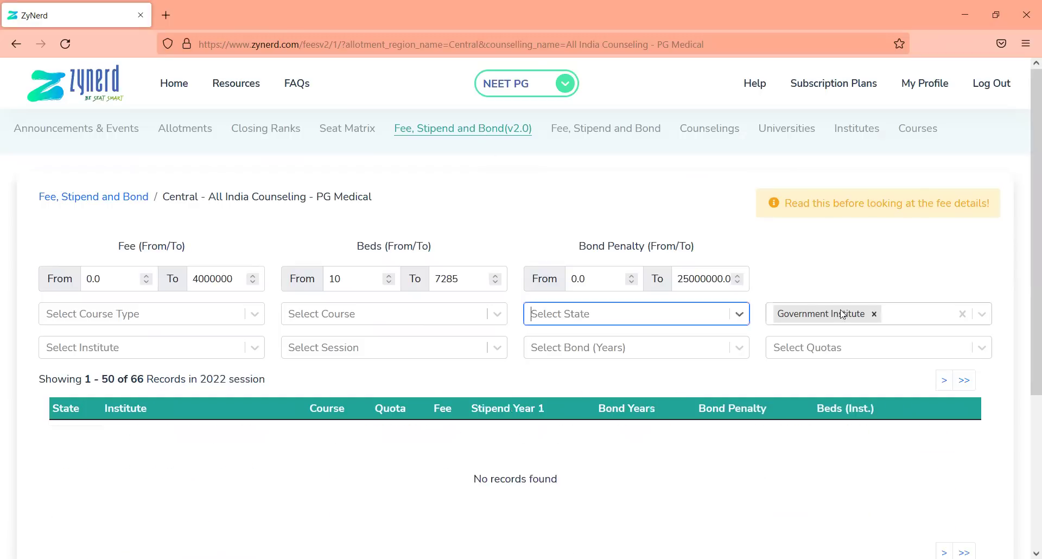
{"action": "left_click", "coordinate": [875, 314]}
{"action": "left_click", "coordinate": [173, 350]}
{"action": "type", "text": "sri la"}
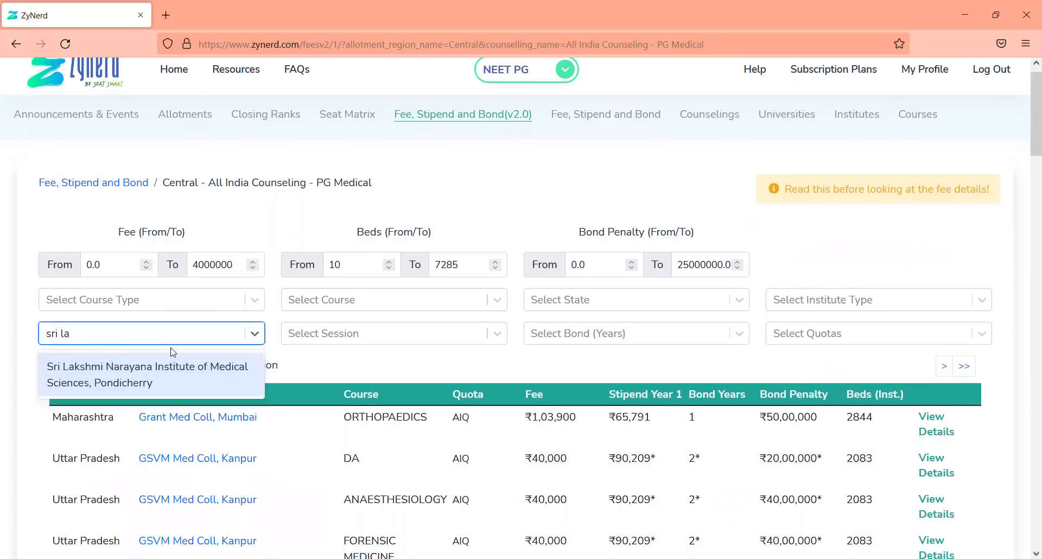
{"action": "key", "text": "Return"}
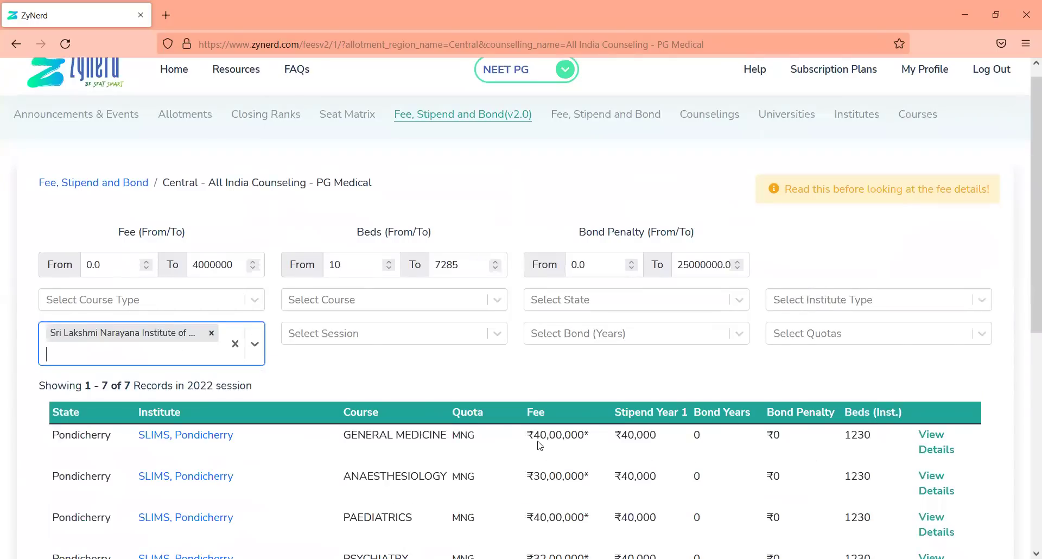
Step: Review the fee, bond, stipend and deduction details of the institute's General Medicine seat, and close them
{"action": "left_click", "coordinate": [931, 442]}
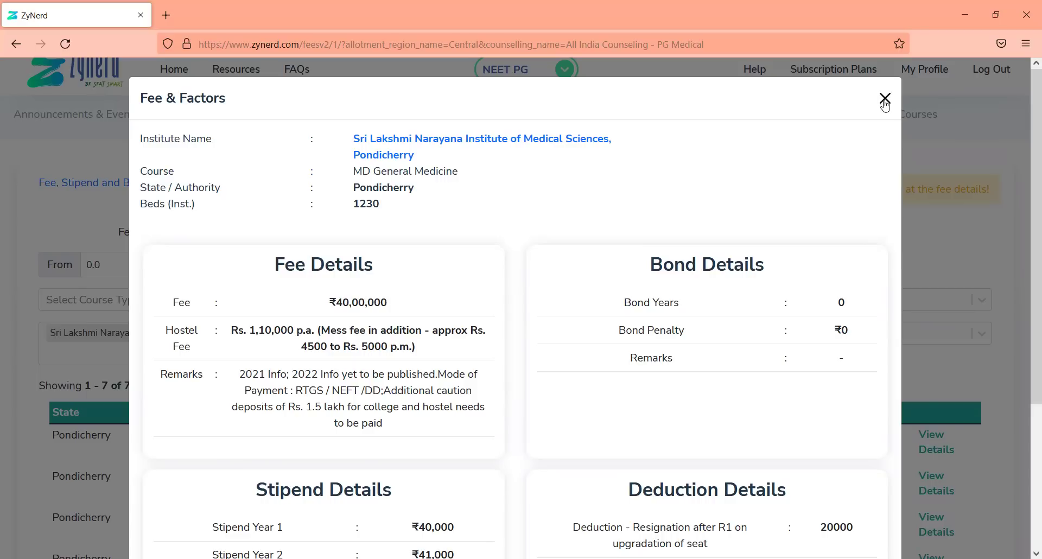
{"action": "scroll", "coordinate": [762, 340], "scroll_direction": "down", "scroll_amount": 3}
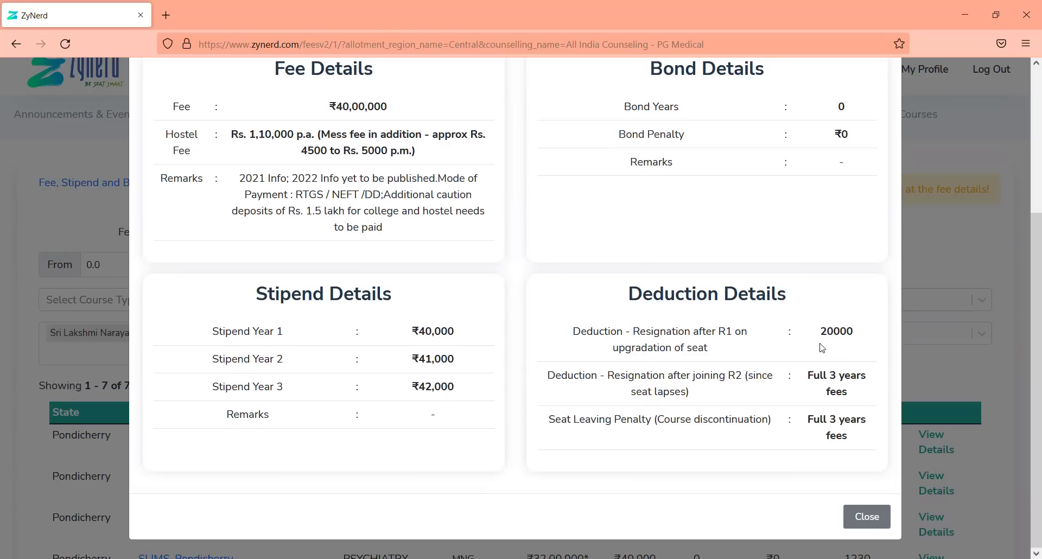
{"action": "scroll", "coordinate": [823, 348], "scroll_direction": "up", "scroll_amount": 3}
{"action": "scroll", "coordinate": [831, 207], "scroll_direction": "down", "scroll_amount": 3}
{"action": "scroll", "coordinate": [830, 206], "scroll_direction": "up", "scroll_amount": 3}
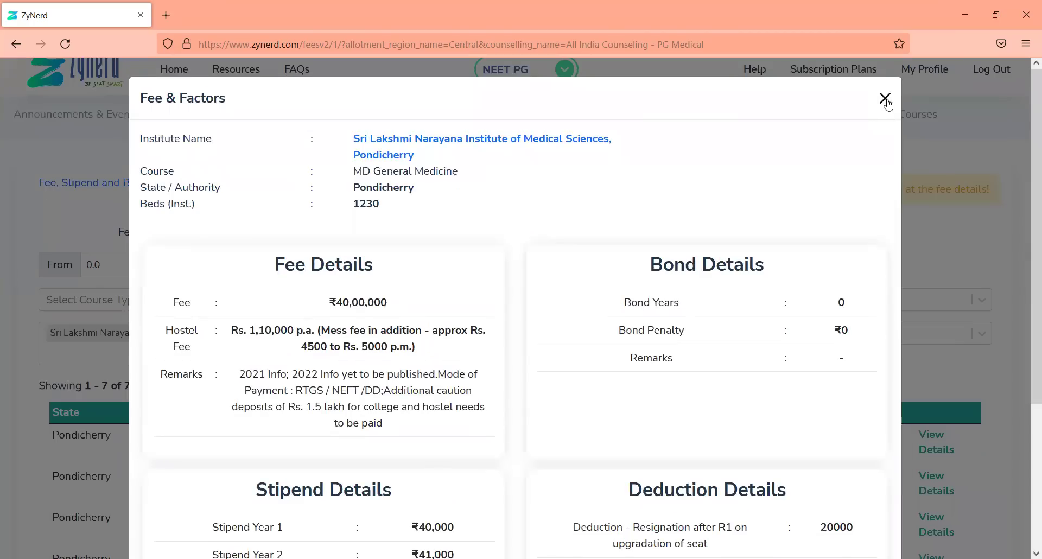
{"action": "left_click", "coordinate": [885, 99]}
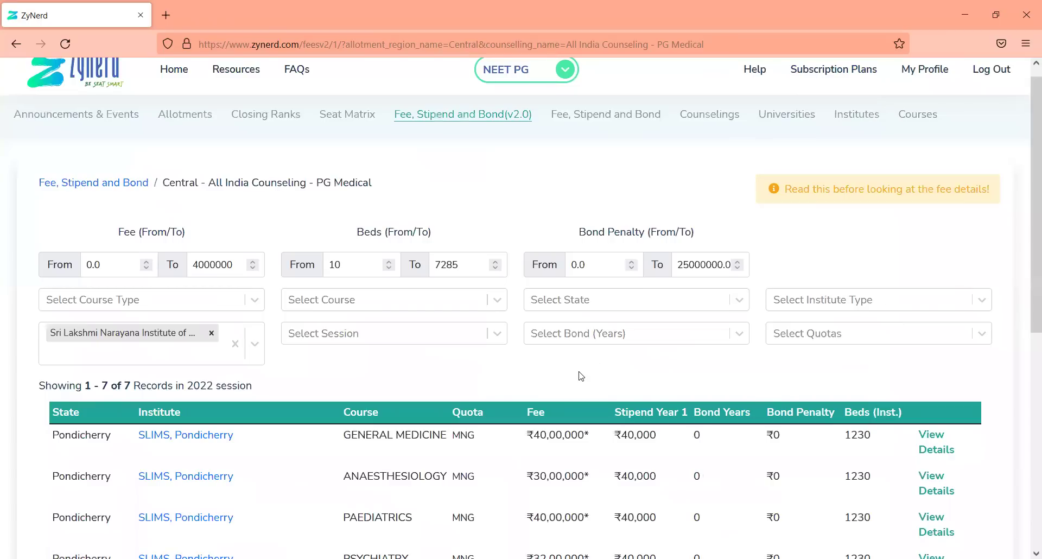
Step: Clear the Sri Lakshmi Narayana institute filter to list all fee records
{"action": "left_click", "coordinate": [211, 333]}
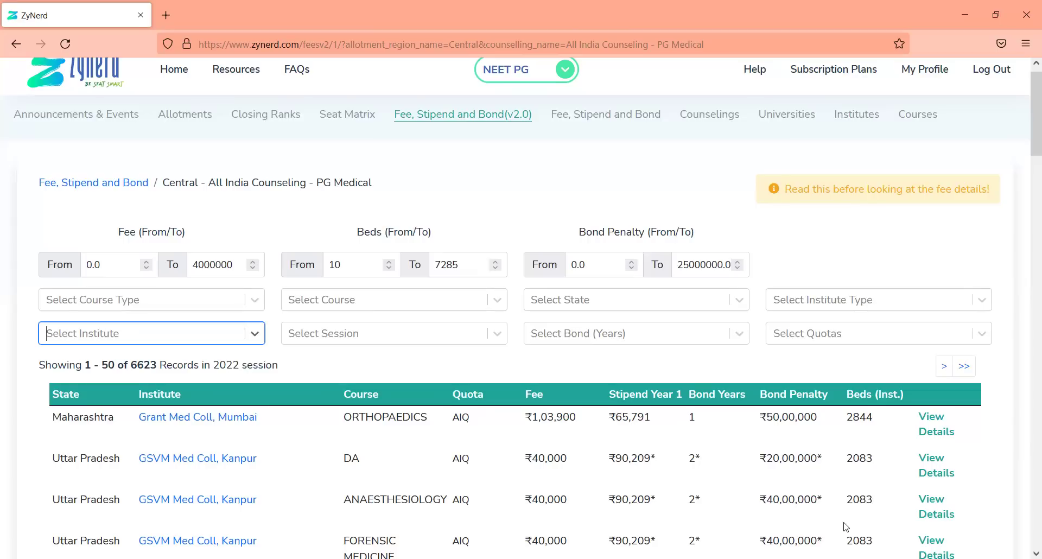
{"action": "left_click", "coordinate": [657, 207]}
{"action": "scroll", "coordinate": [656, 206], "scroll_direction": "up", "scroll_amount": 1}
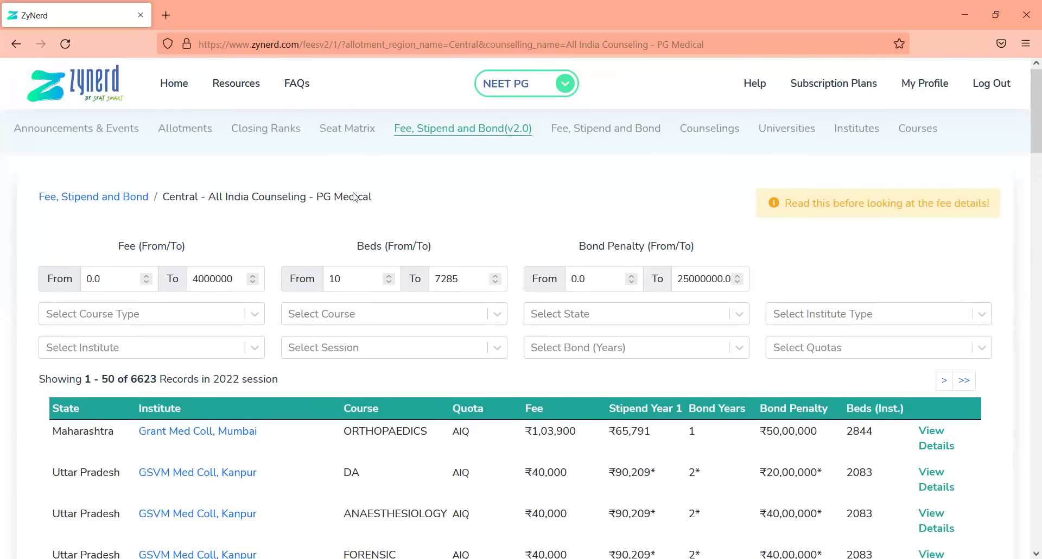
Step: Open the NEET PG 2022 resources page and look through its counseling updates, clinical information, counseling guides and results sections
{"action": "left_click", "coordinate": [255, 97]}
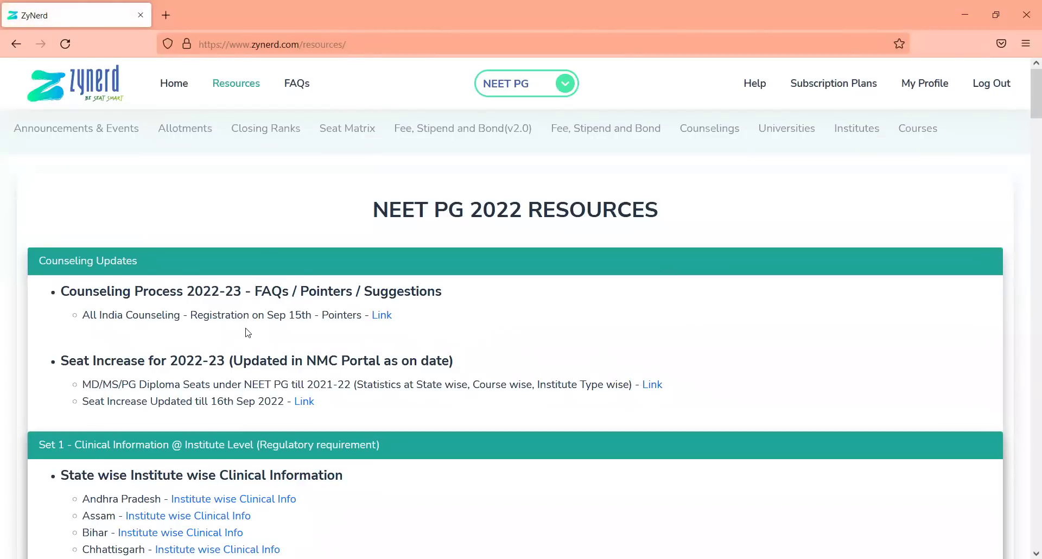
{"action": "scroll", "coordinate": [248, 332], "scroll_direction": "down", "scroll_amount": 5}
{"action": "scroll", "coordinate": [248, 332], "scroll_direction": "up", "scroll_amount": 3}
{"action": "scroll", "coordinate": [248, 332], "scroll_direction": "down", "scroll_amount": 8}
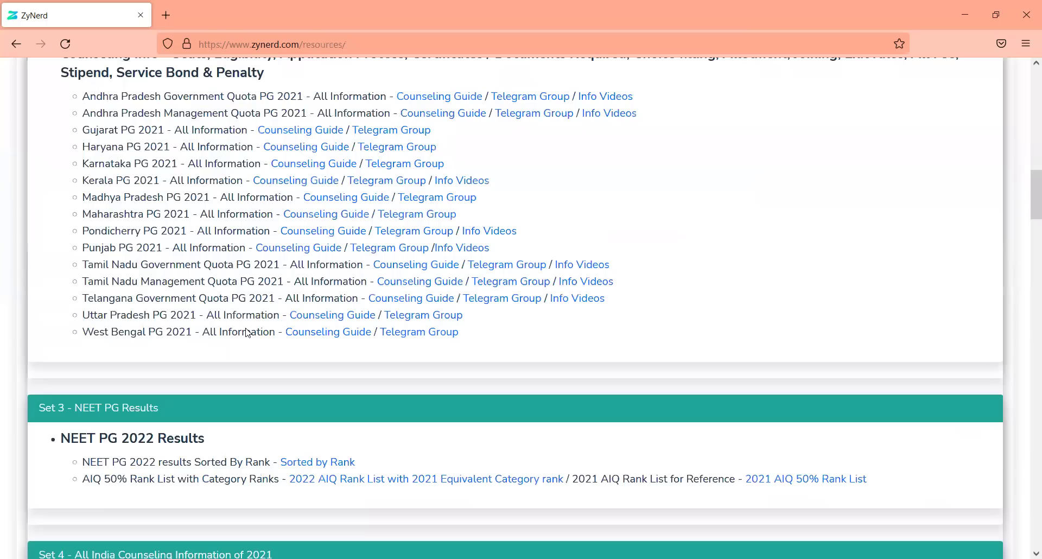
{"action": "scroll", "coordinate": [248, 332], "scroll_direction": "up", "scroll_amount": 10}
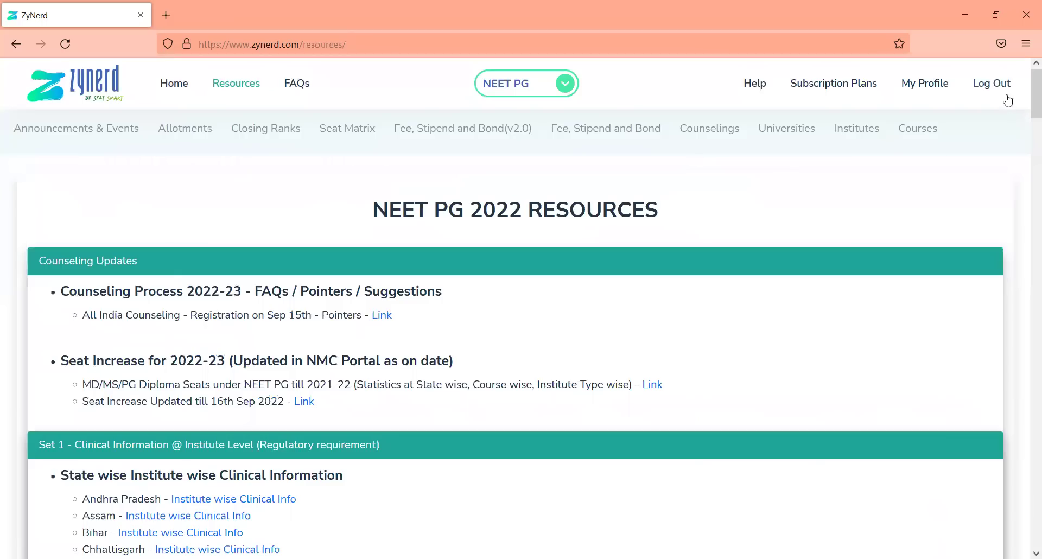